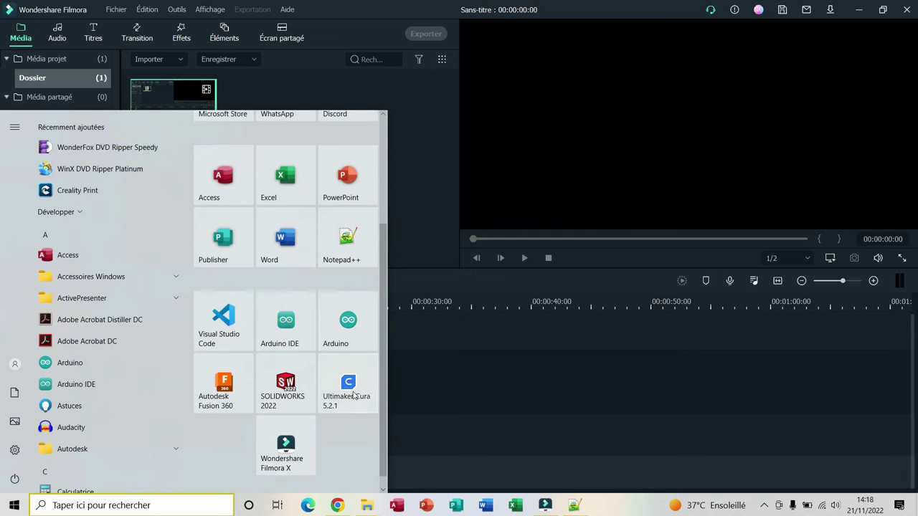
Launch Ultimaker Cura 5.2.1, switch to Publisher and create a blank A4 landscape publication
{"action": "left_click", "coordinate": [351, 387]}
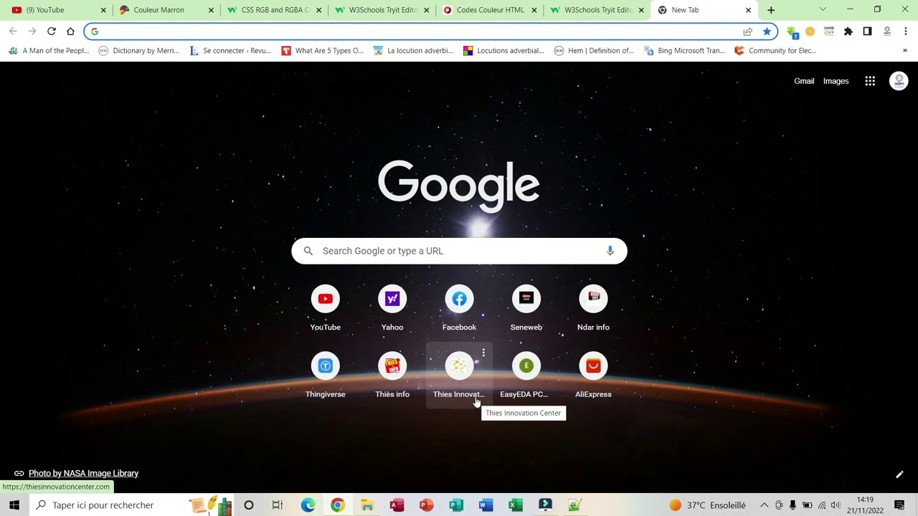
{"action": "left_click", "coordinate": [456, 508]}
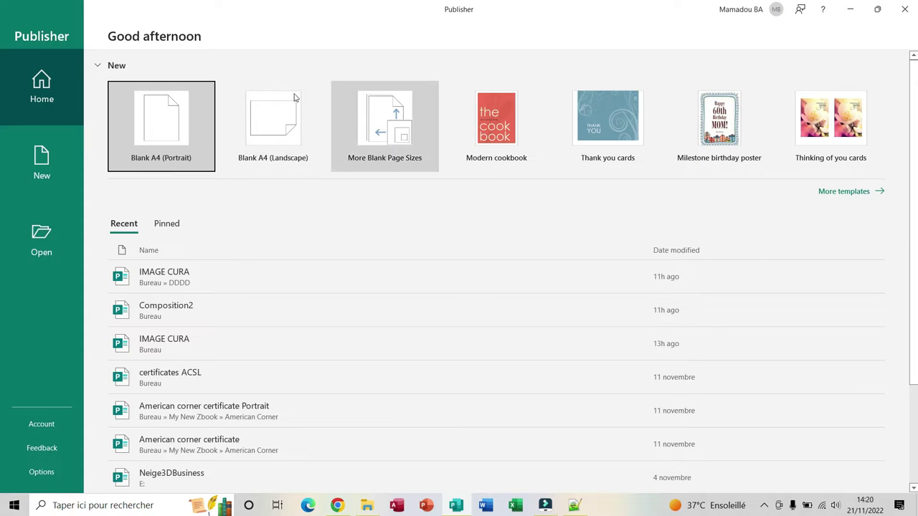
{"action": "left_click", "coordinate": [273, 124]}
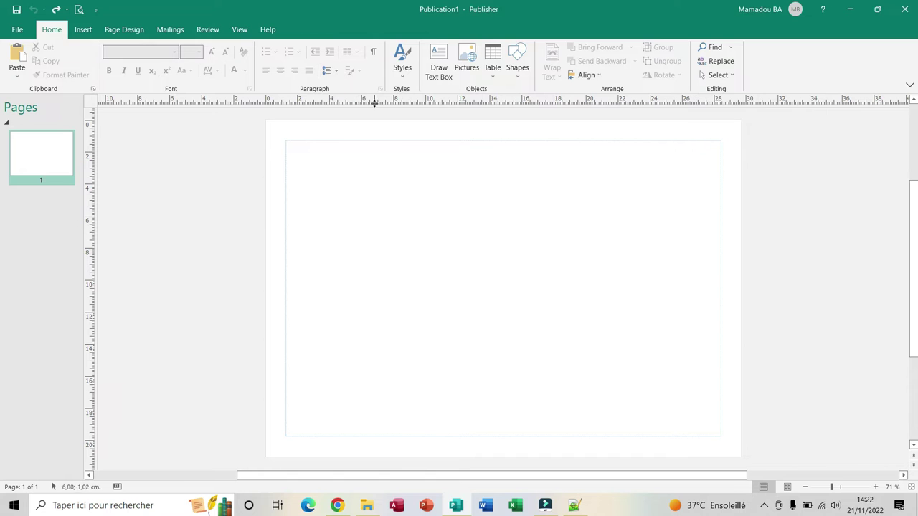
Draw a rectangle about 16.1 × 8.4 cm from the upper-left corner of the page margins
{"action": "left_click", "coordinate": [523, 80]}
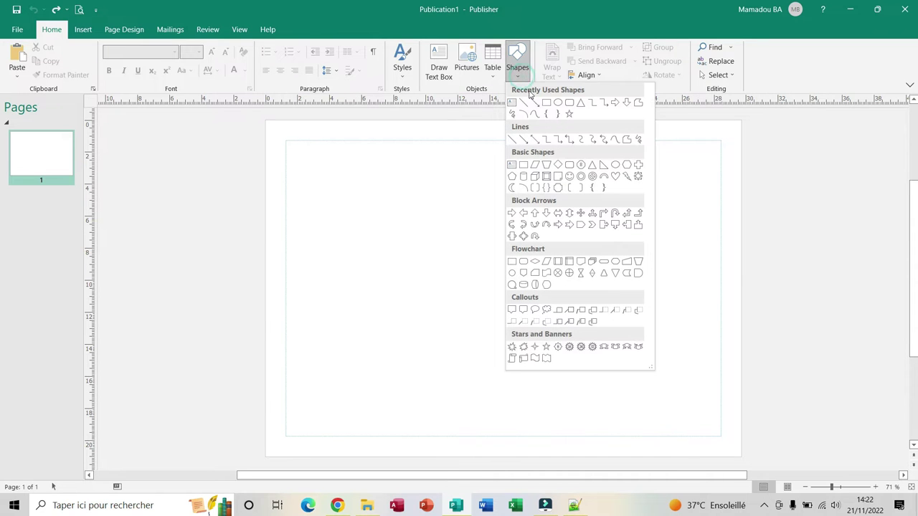
{"action": "left_click", "coordinate": [548, 104]}
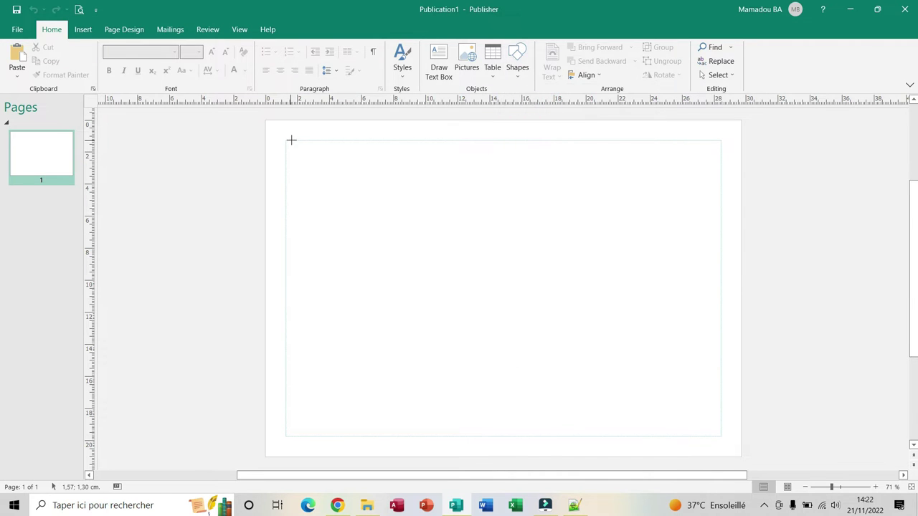
{"action": "left_click_drag", "start_coordinate": [285, 140], "coordinate": [543, 276]}
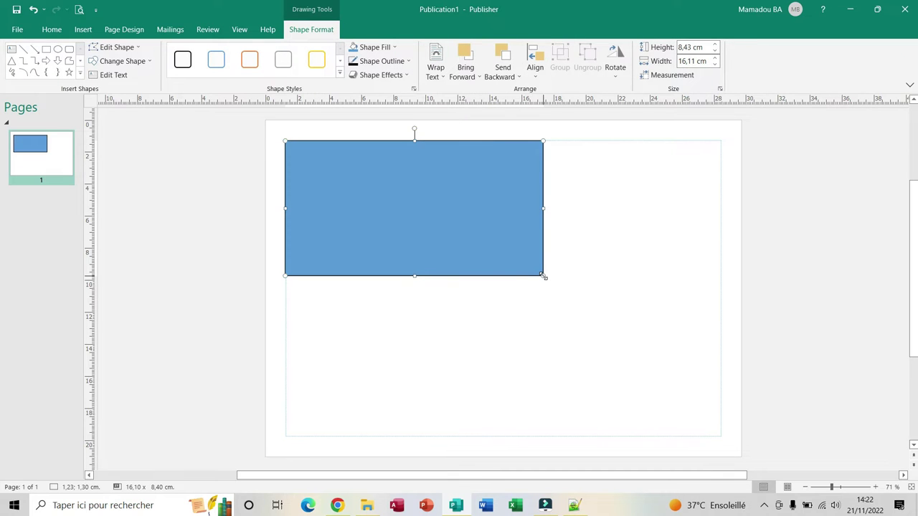
Set the rectangle's height to 13,62 cm and its width to 21,06 cm
{"action": "left_click", "coordinate": [715, 49]}
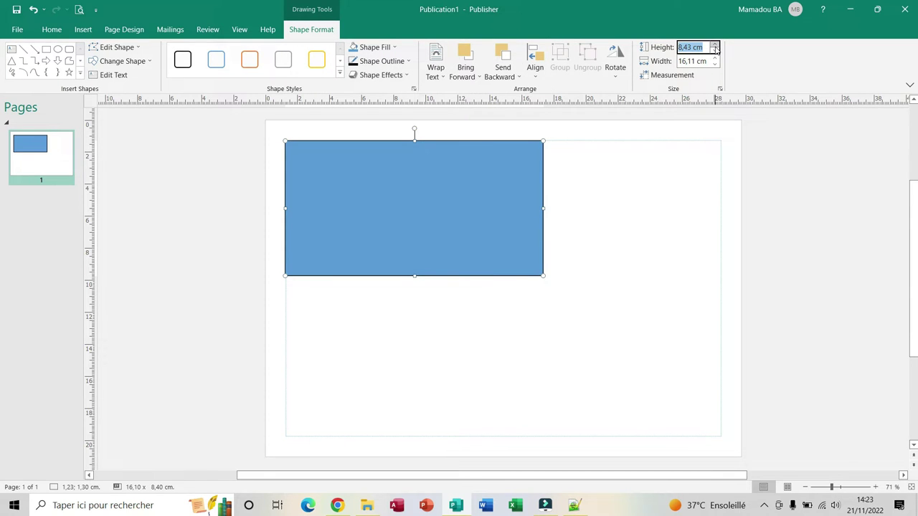
{"action": "type", "text": "13,62"}
{"action": "left_click", "coordinate": [715, 64]}
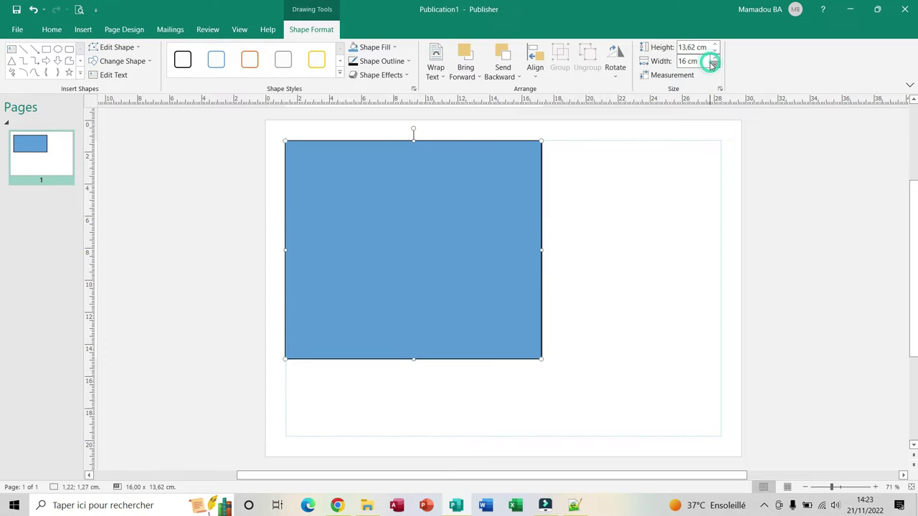
{"action": "left_click", "coordinate": [703, 63]}
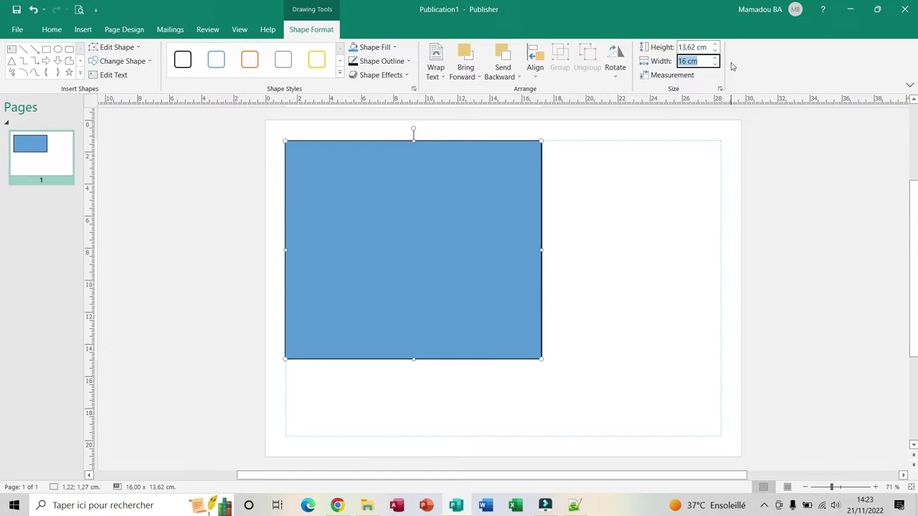
{"action": "type", "text": "21,06"}
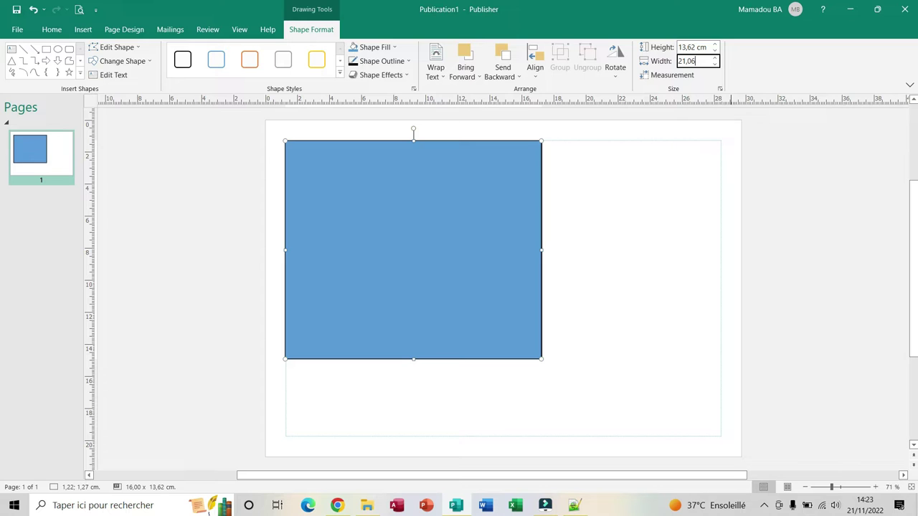
{"action": "key", "text": "Return"}
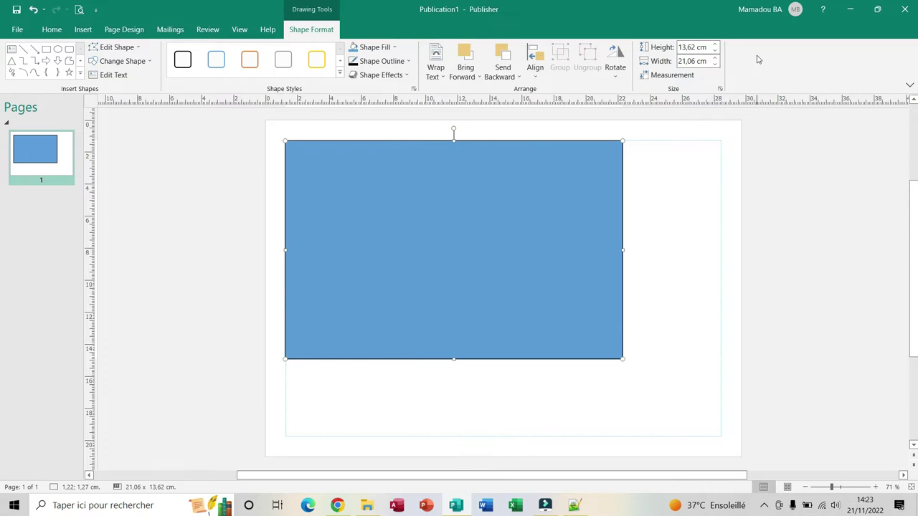
Fill the rectangle with the standard green colour and remove its outline
{"action": "left_click", "coordinate": [395, 47]}
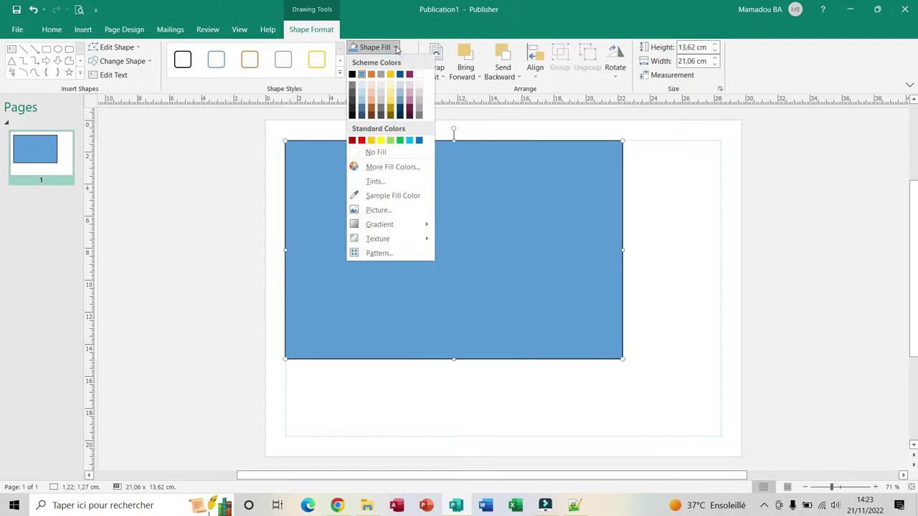
{"action": "left_click", "coordinate": [400, 141]}
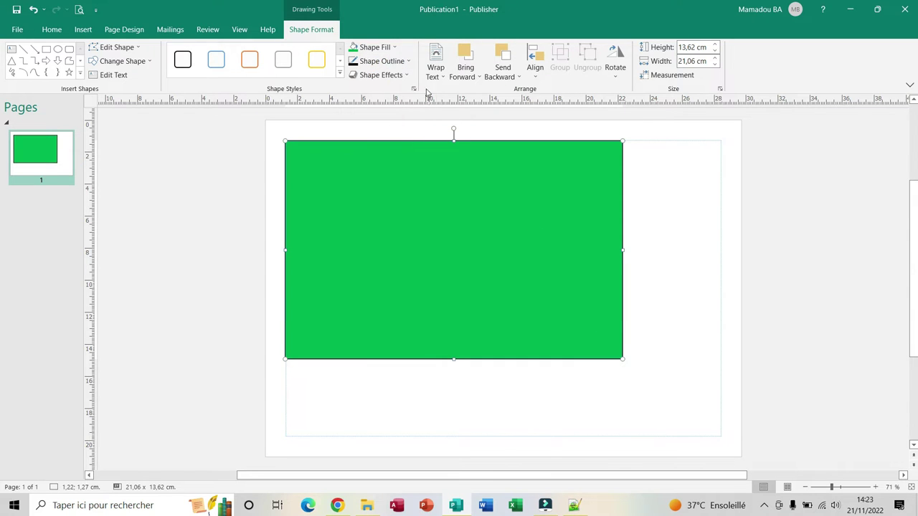
{"action": "left_click", "coordinate": [409, 62]}
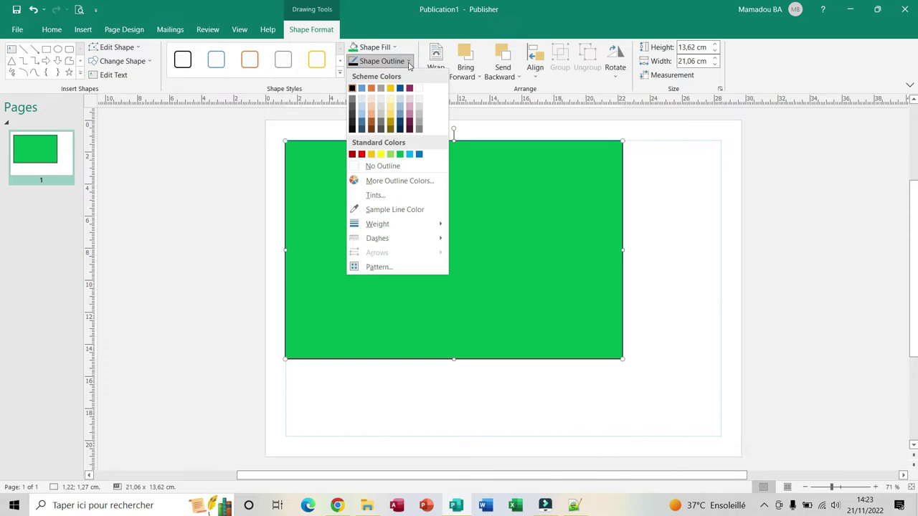
{"action": "left_click", "coordinate": [360, 166]}
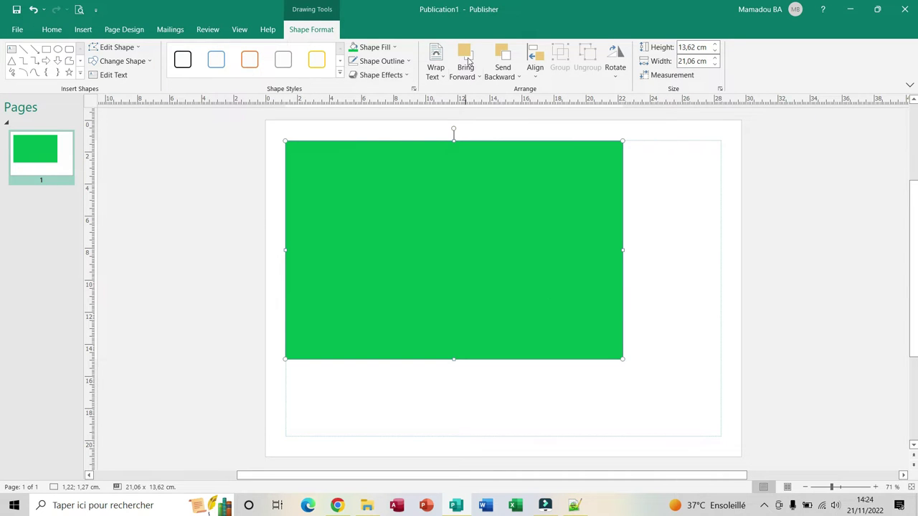
Add a text box about 6.5 cm wide reading "Ultimaker" in the rectangle's upper-left area
{"action": "left_click", "coordinate": [51, 29]}
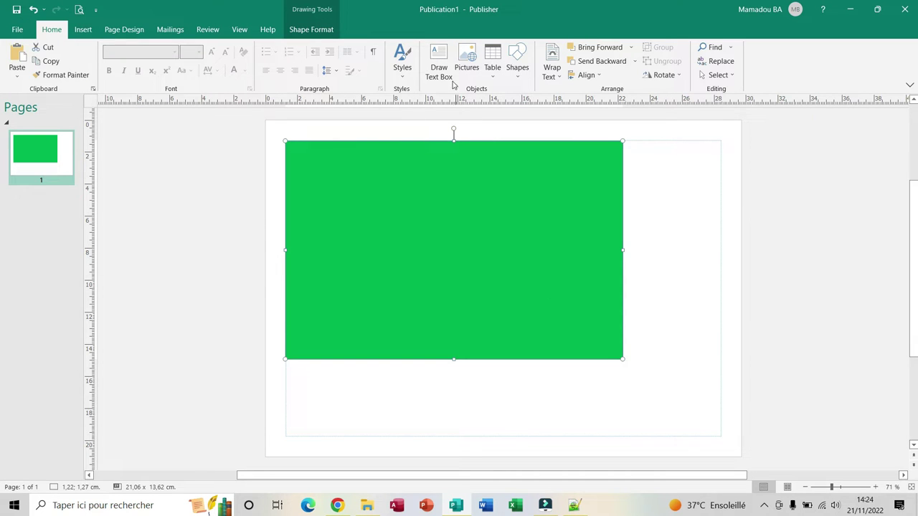
{"action": "left_click", "coordinate": [441, 59]}
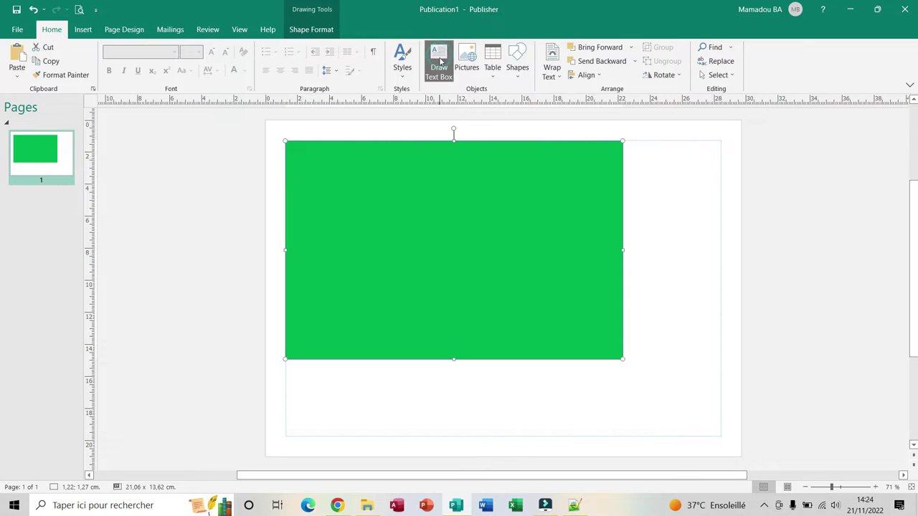
{"action": "left_click_drag", "start_coordinate": [306, 176], "coordinate": [417, 209]}
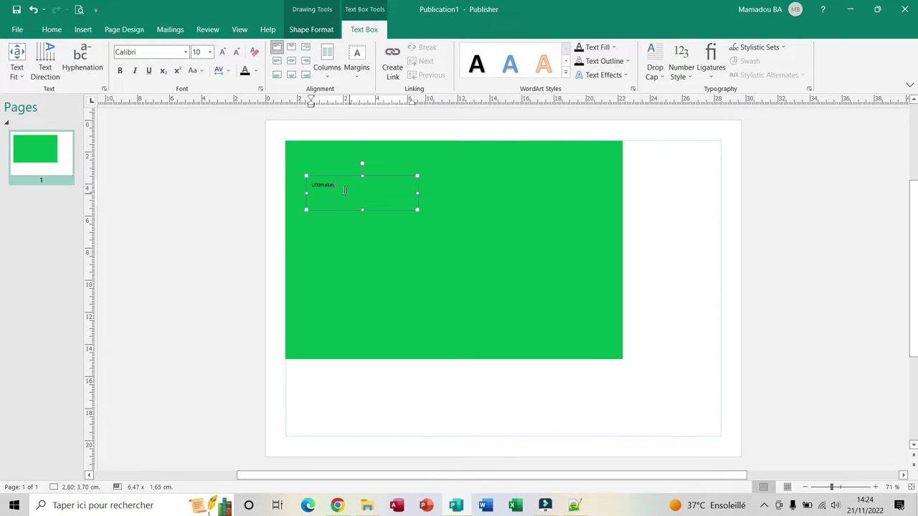
Set the "Ultimaker" text to Arial Rounded MT Bold at size 36
{"action": "left_click_drag", "start_coordinate": [340, 187], "coordinate": [307, 187]}
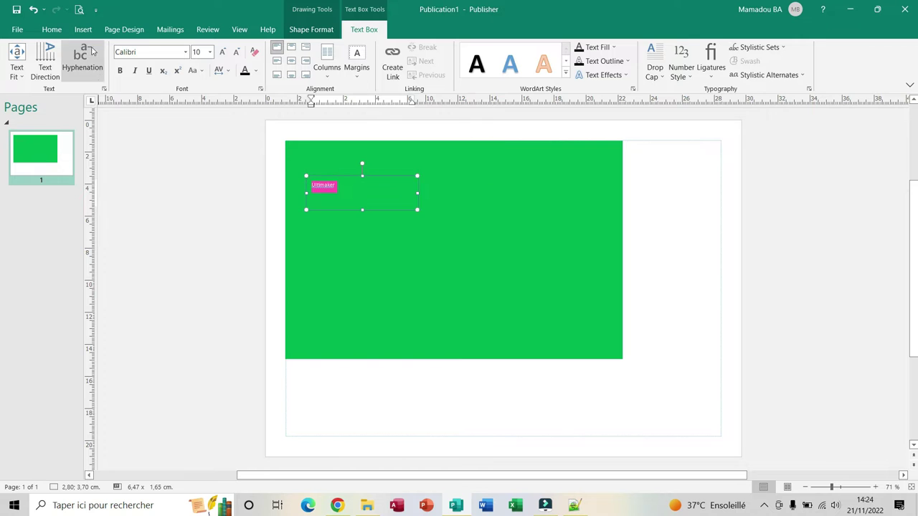
{"action": "left_click", "coordinate": [185, 52]}
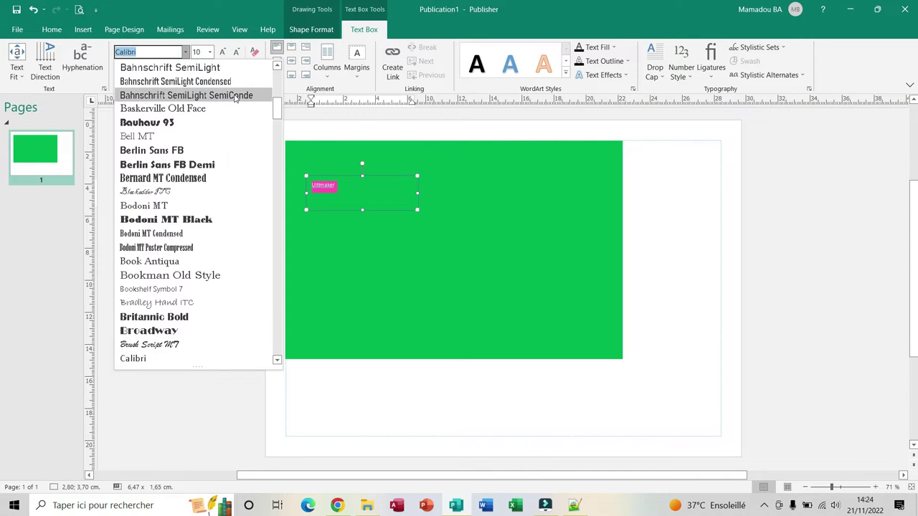
{"action": "mouse_move", "coordinate": [277, 107]}
{"action": "left_mouse_down"}
{"action": "mouse_move", "coordinate": [288, 188]}
{"action": "mouse_move", "coordinate": [280, 101]}
{"action": "left_mouse_up"}
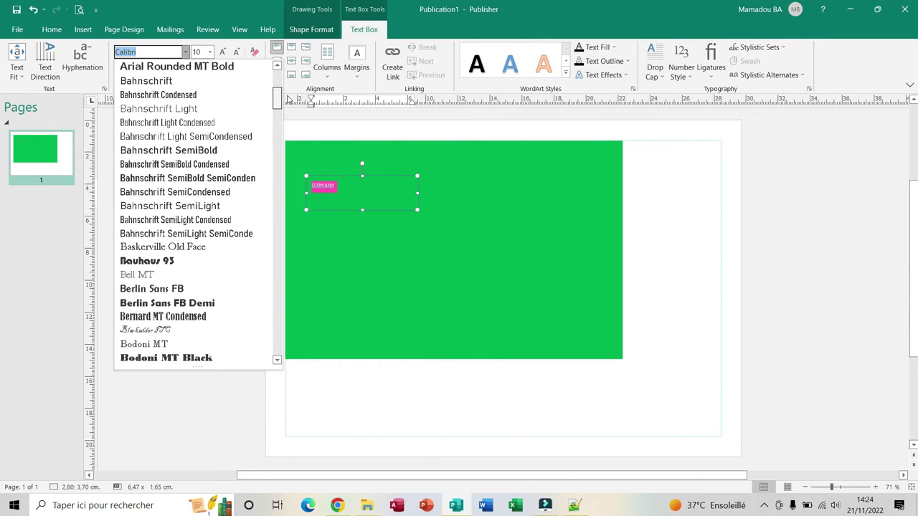
{"action": "left_click", "coordinate": [222, 67]}
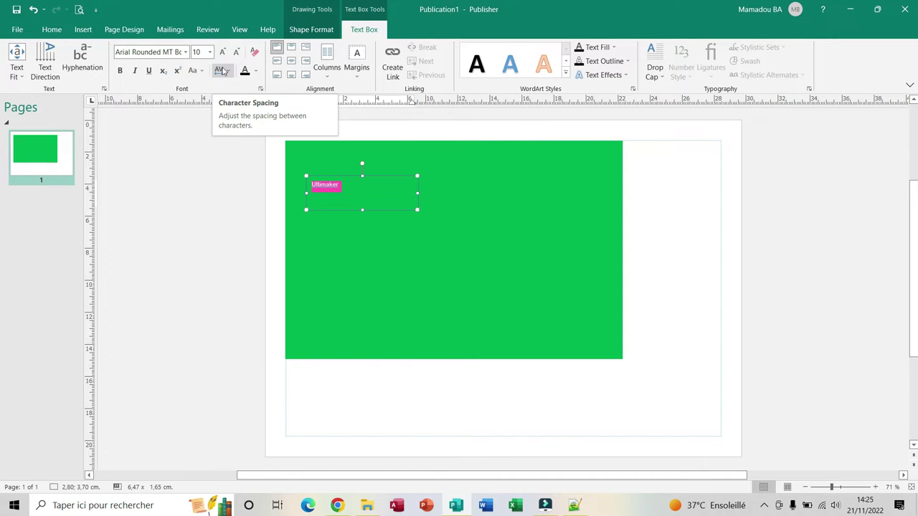
{"action": "left_click", "coordinate": [209, 52]}
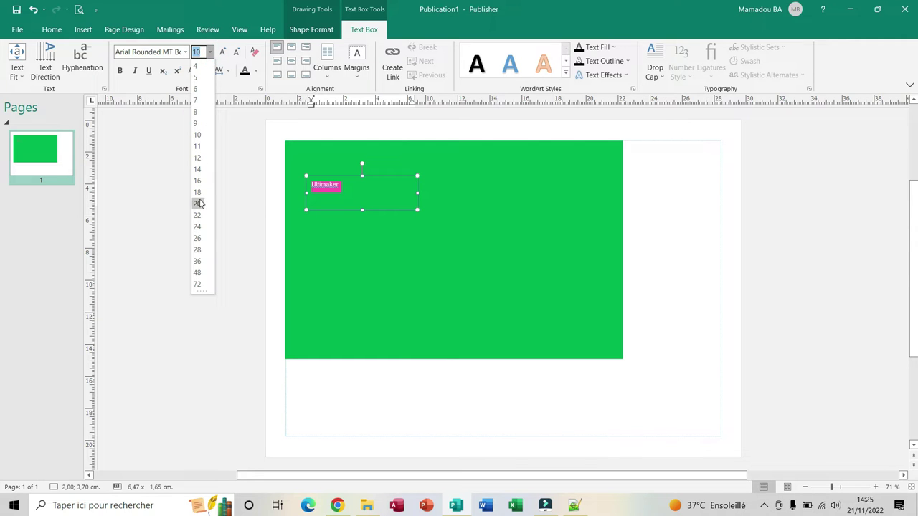
{"action": "left_click", "coordinate": [197, 261]}
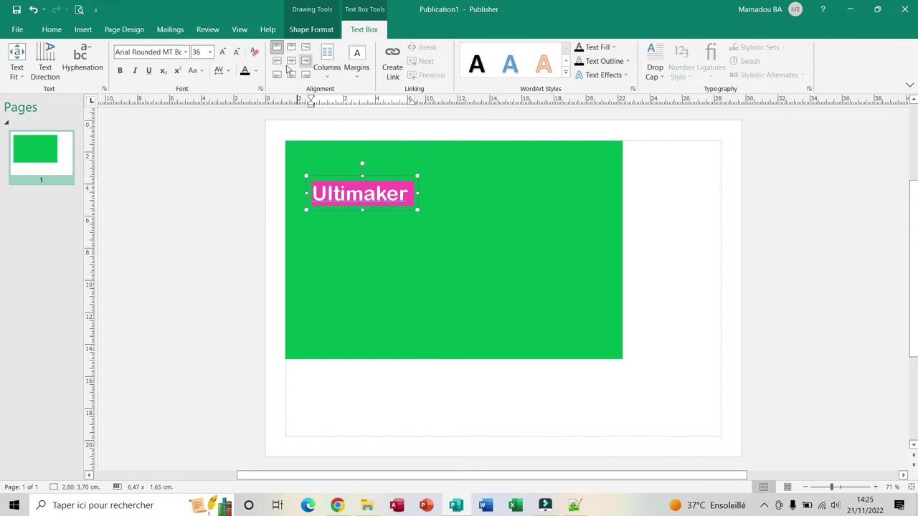
Change the font colour of the "Ultimaker" text to white
{"action": "left_click", "coordinate": [258, 71]}
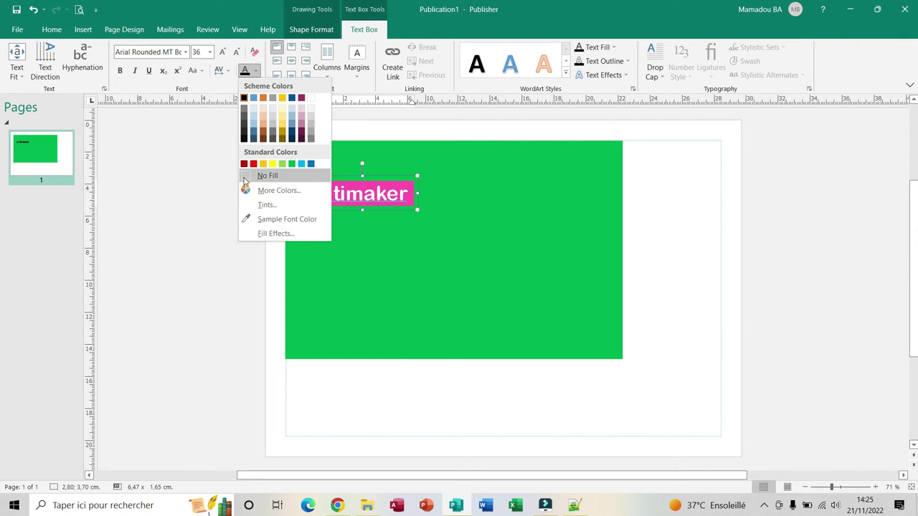
{"action": "left_click", "coordinate": [310, 98]}
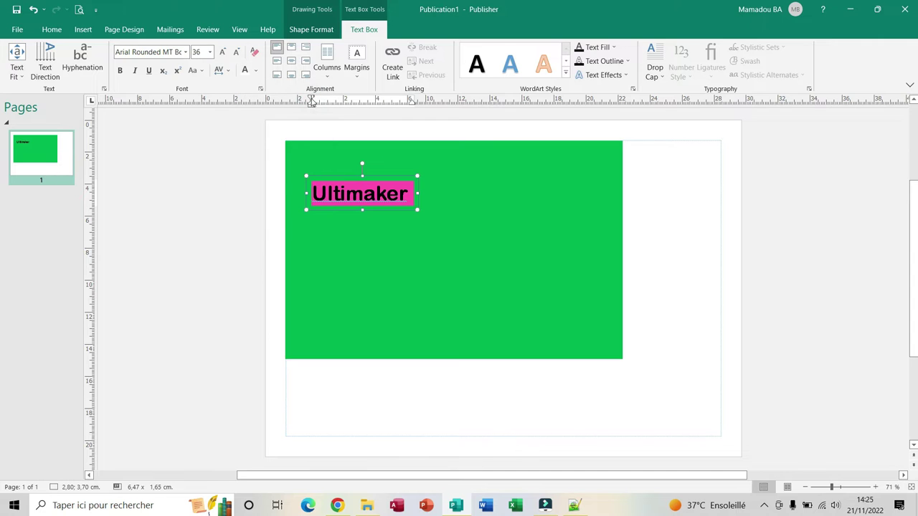
{"action": "key", "text": "Escape"}
Add a text box about 3.6 × 1.2 cm reading "Cura" just right of the "Ultimaker" text
{"action": "left_click", "coordinate": [479, 247]}
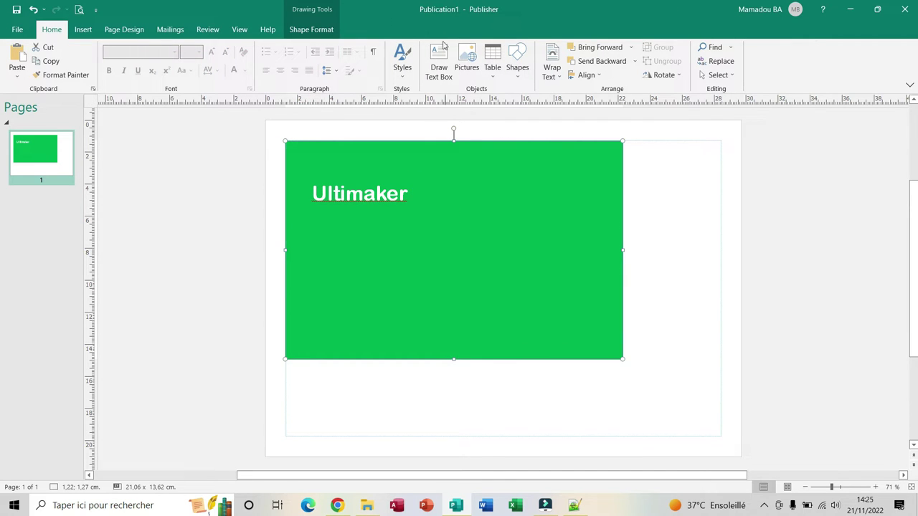
{"action": "left_click", "coordinate": [438, 65]}
{"action": "left_click_drag", "start_coordinate": [419, 181], "coordinate": [483, 207]}
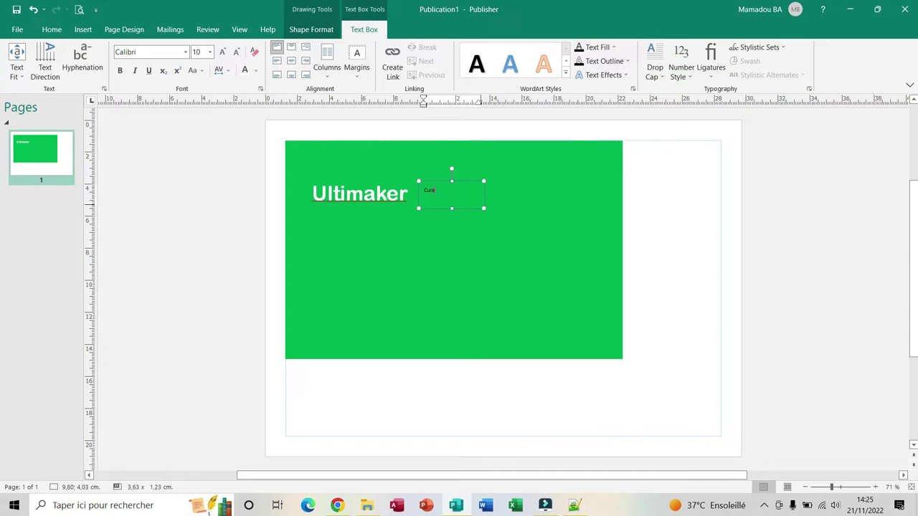
Format the "Cura" text as white Corbel at size 36 and stretch its text box upward to about 1.55 cm tall
{"action": "left_click_drag", "start_coordinate": [435, 190], "coordinate": [423, 190]}
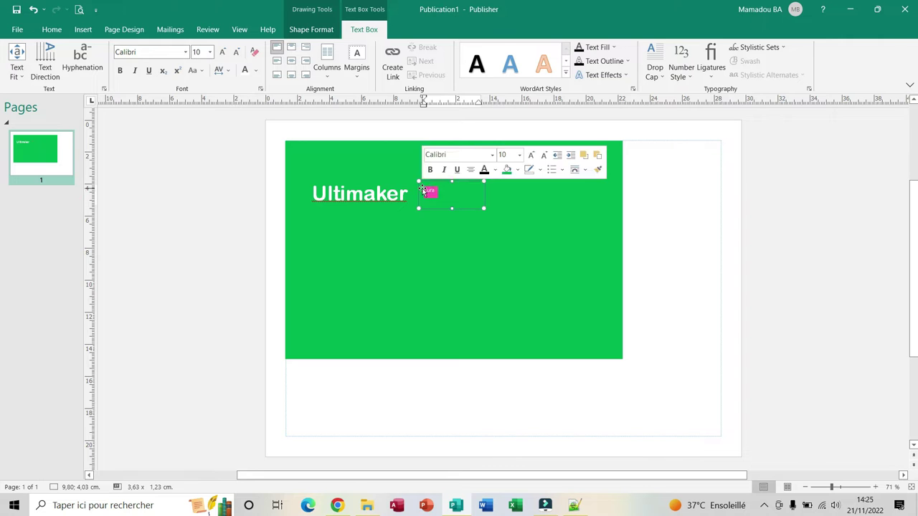
{"action": "left_click", "coordinate": [186, 52]}
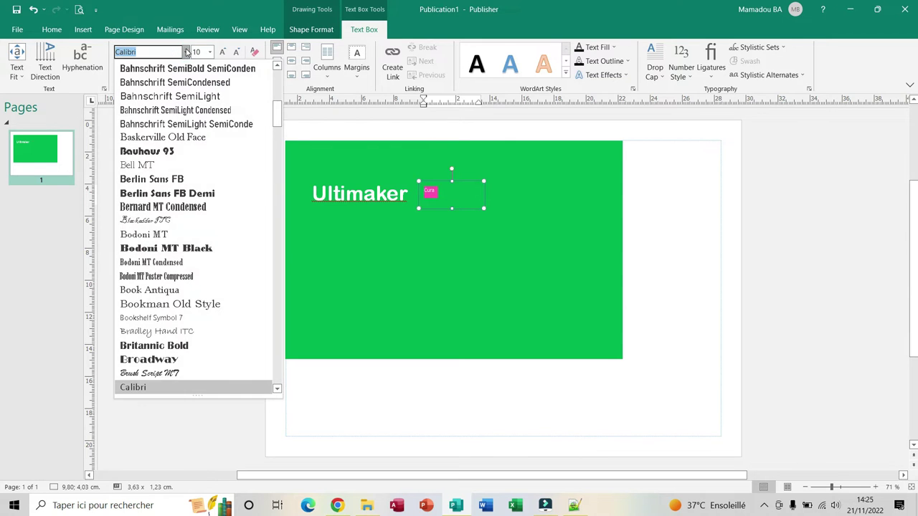
{"action": "left_click_drag", "start_coordinate": [278, 115], "coordinate": [283, 158]}
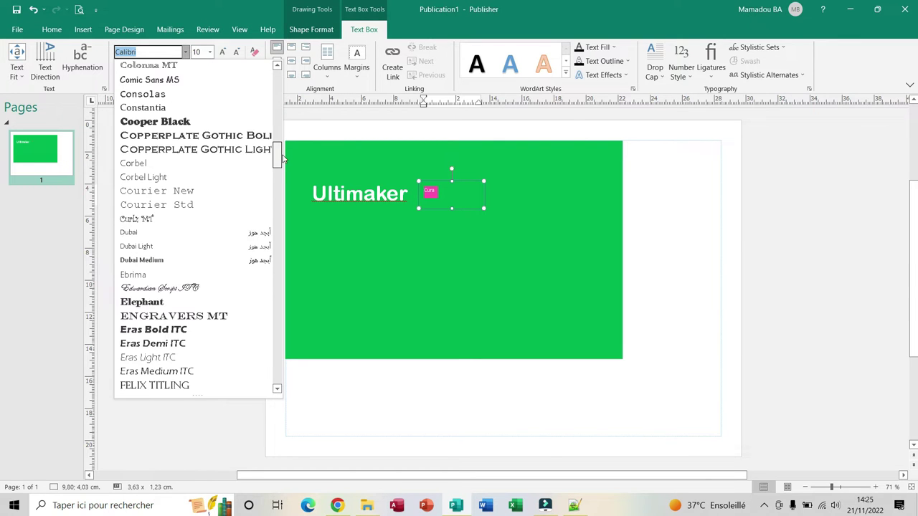
{"action": "left_click", "coordinate": [149, 163]}
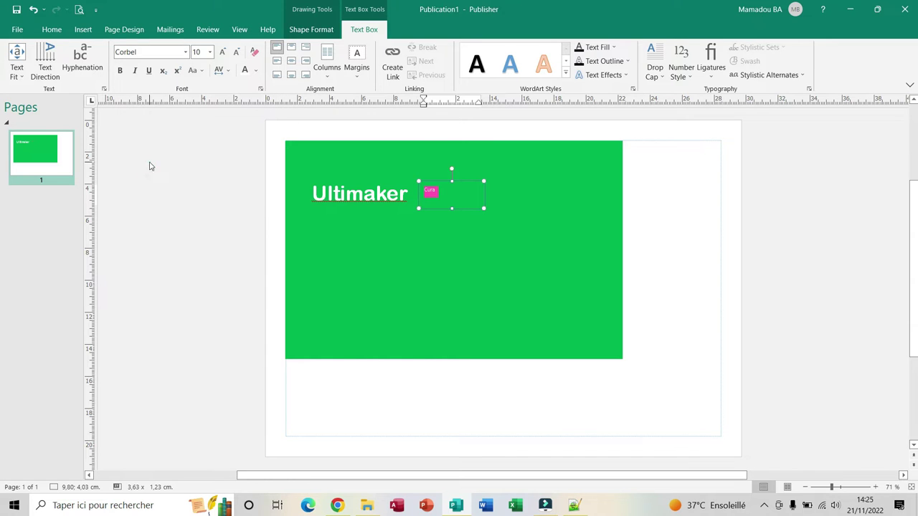
{"action": "left_click", "coordinate": [210, 51]}
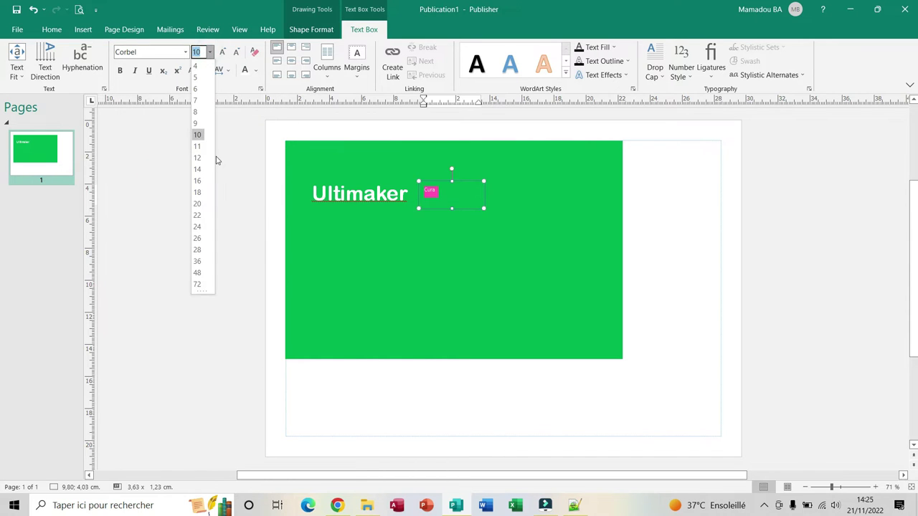
{"action": "left_click", "coordinate": [201, 261]}
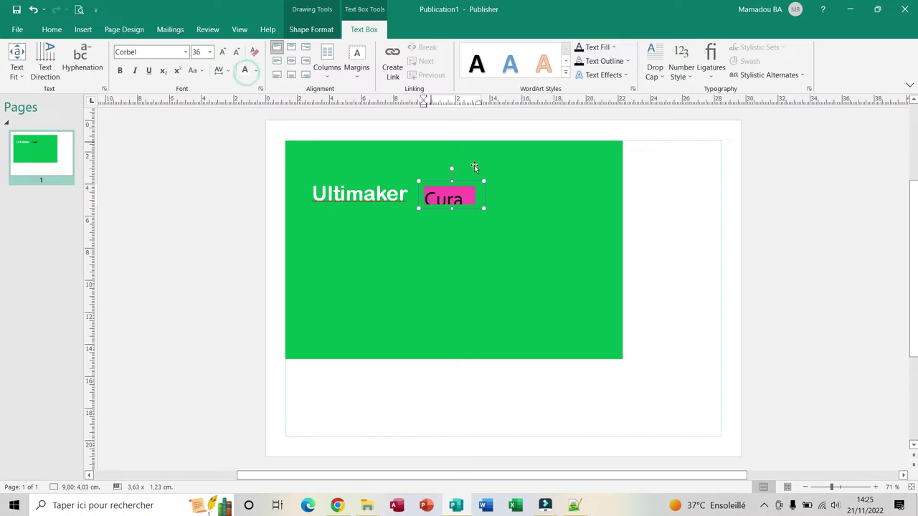
{"action": "left_click", "coordinate": [451, 177]}
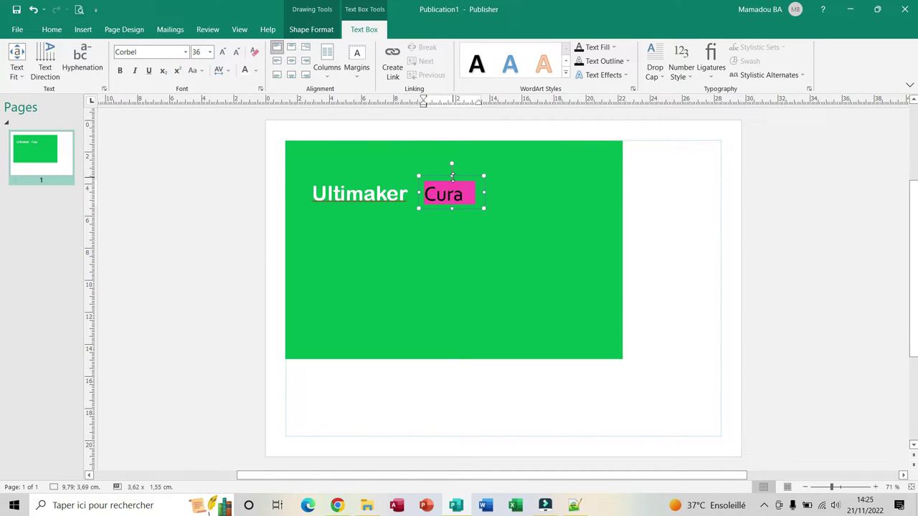
Align the "Cura" and "Ultimaker" texts centre left within their text boxes
{"action": "left_click", "coordinate": [278, 62]}
{"action": "left_click", "coordinate": [393, 207]}
{"action": "left_click", "coordinate": [391, 205]}
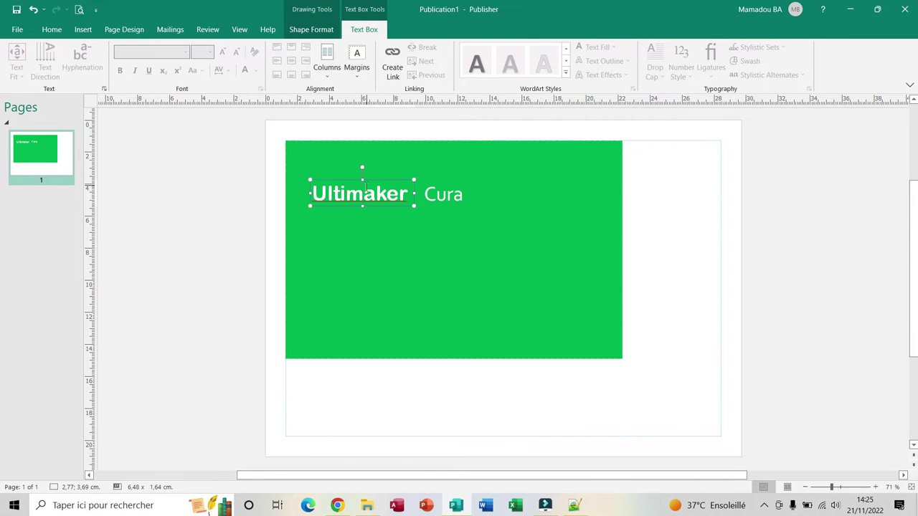
{"action": "left_click", "coordinate": [364, 193]}
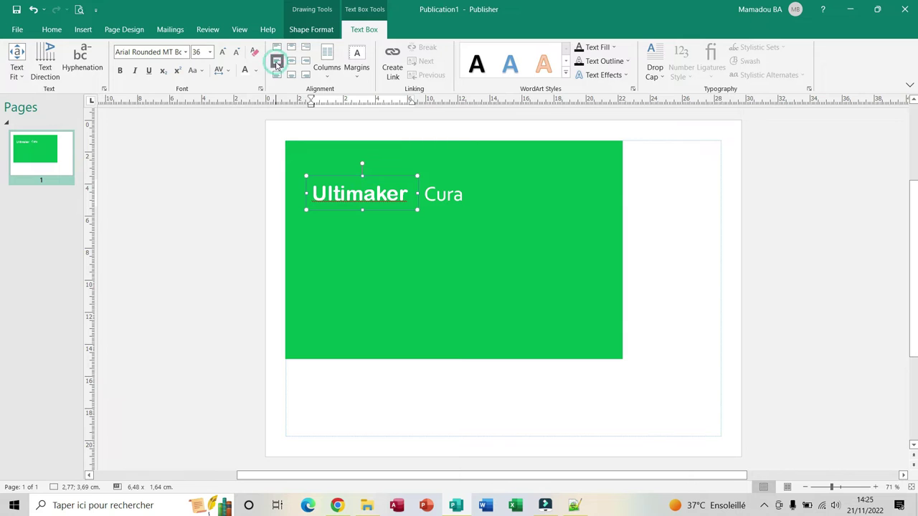
{"action": "left_click", "coordinate": [380, 221]}
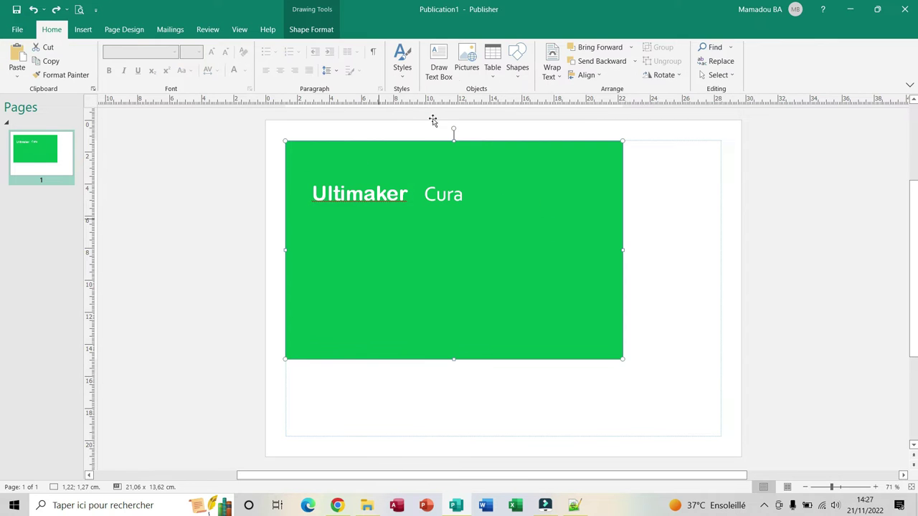
Add a text box about 6.8 × 2 cm reading "ENTERPRISE" just below the "Ultimaker" text
{"action": "left_click", "coordinate": [438, 61]}
{"action": "mouse_move", "coordinate": [313, 207]}
{"action": "left_mouse_down"}
{"action": "mouse_move", "coordinate": [420, 236]}
{"action": "mouse_move", "coordinate": [429, 246]}
{"action": "left_mouse_up"}
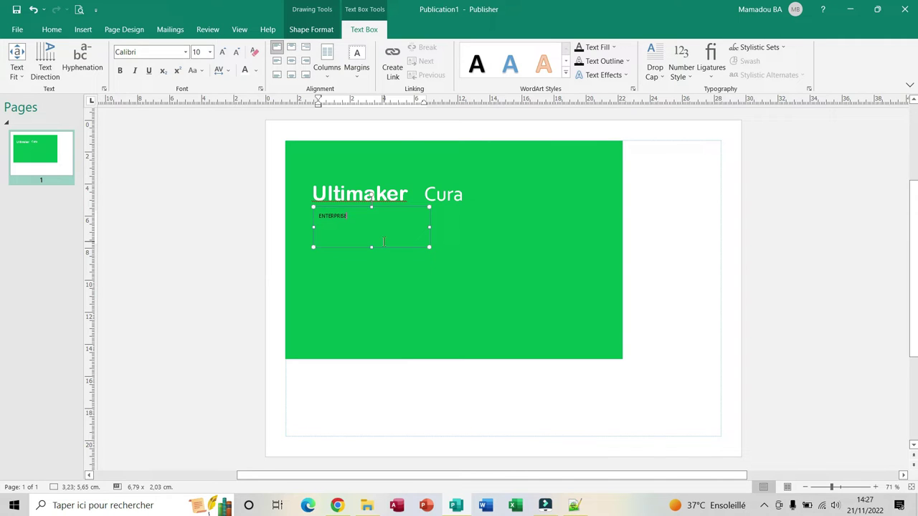
Format the "ENTERPRISE" text as bold white Arial Narrow at size 20
{"action": "left_click_drag", "start_coordinate": [357, 218], "coordinate": [316, 218]}
{"action": "left_click", "coordinate": [185, 52]}
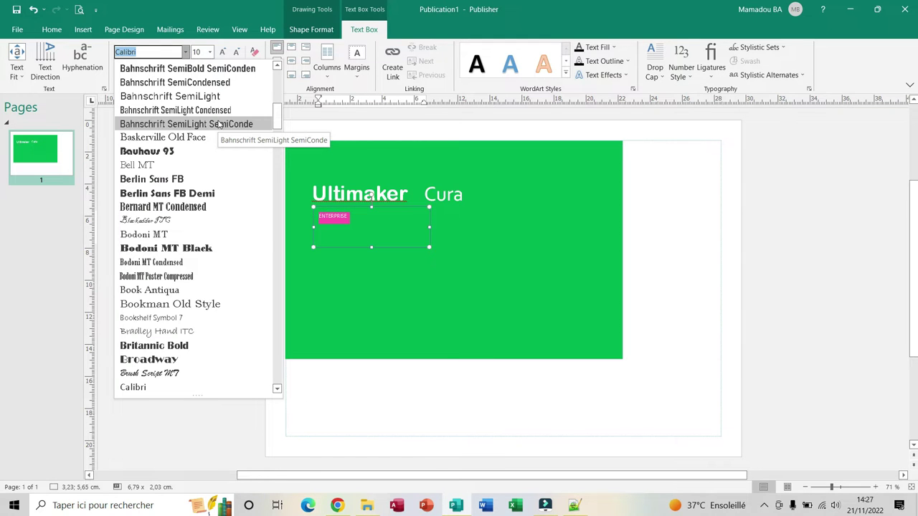
{"action": "scroll", "coordinate": [277, 84], "scroll_direction": "up", "scroll_amount": 8}
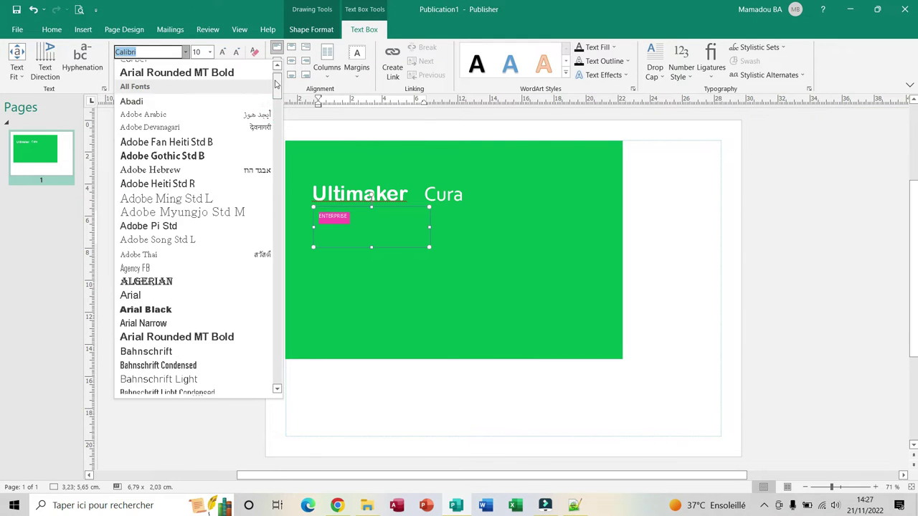
{"action": "left_click", "coordinate": [164, 324]}
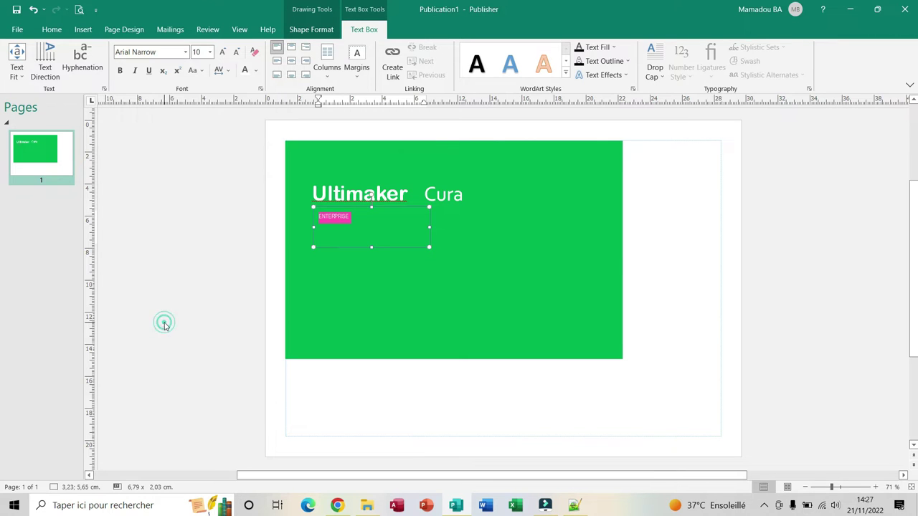
{"action": "left_click", "coordinate": [209, 52]}
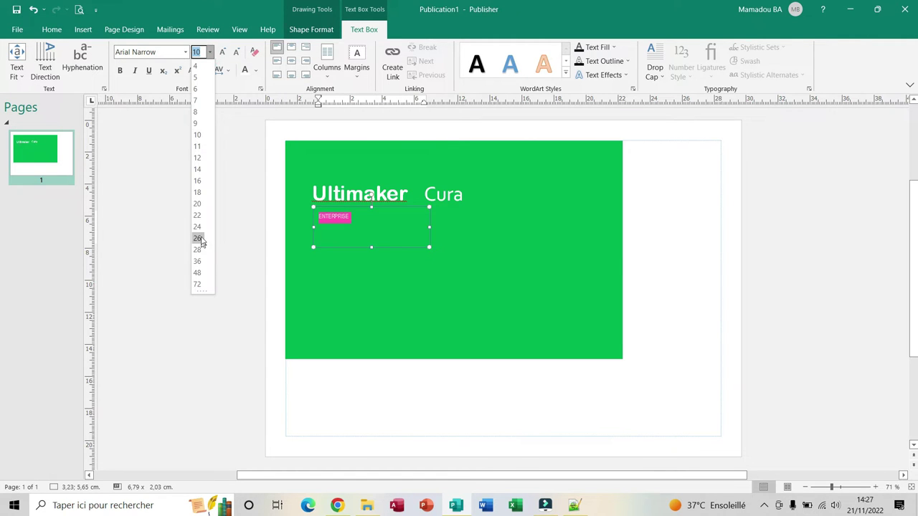
{"action": "left_click", "coordinate": [198, 203]}
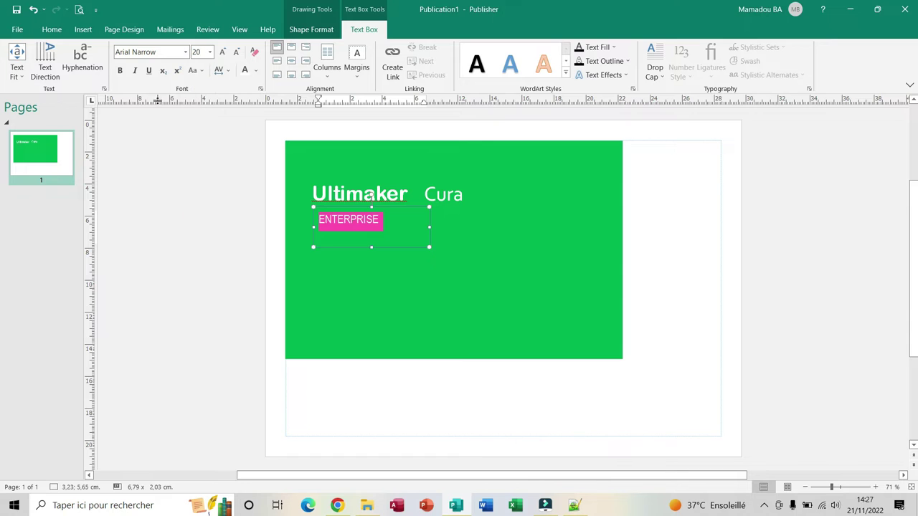
{"action": "left_click", "coordinate": [120, 70]}
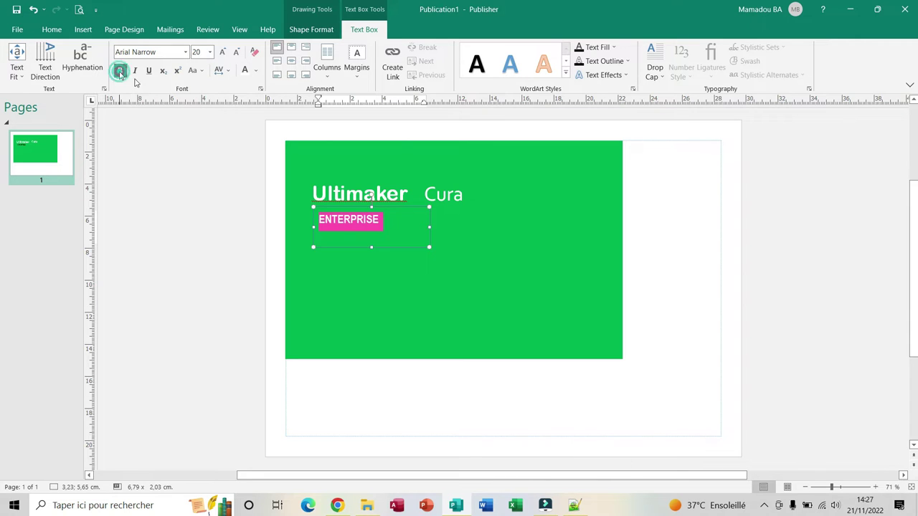
{"action": "left_click", "coordinate": [244, 69]}
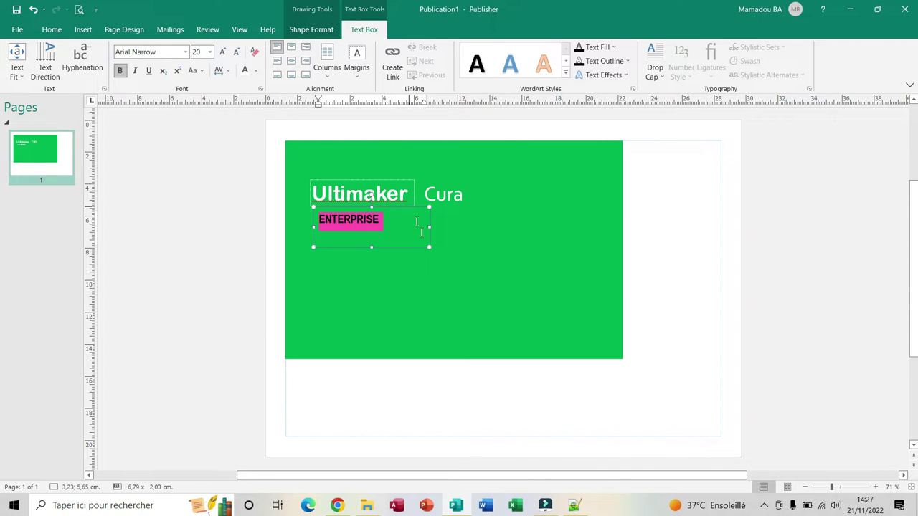
Align the "ENTERPRISE" text centre left and reduce its text box height from below to about 1.02 cm
{"action": "left_click", "coordinate": [277, 62]}
{"action": "left_click", "coordinate": [371, 247]}
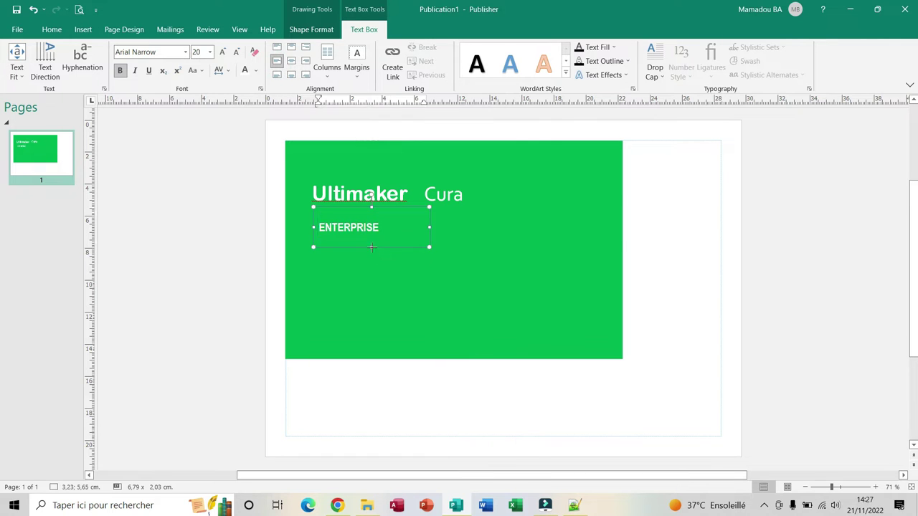
{"action": "left_click_drag", "start_coordinate": [371, 247], "coordinate": [371, 231]}
{"action": "double_click", "coordinate": [378, 223]}
{"action": "left_click", "coordinate": [370, 229]}
{"action": "double_click", "coordinate": [369, 220]}
{"action": "left_click", "coordinate": [404, 236]}
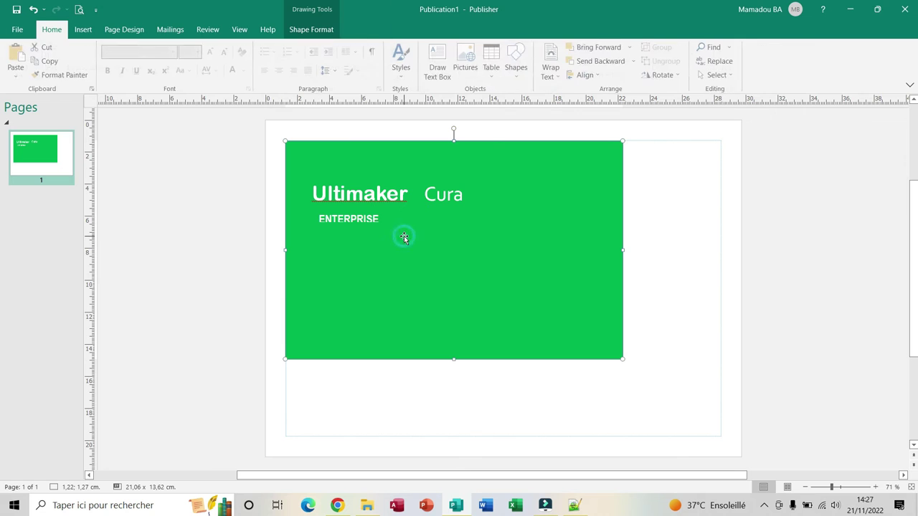
{"action": "left_click", "coordinate": [369, 219]}
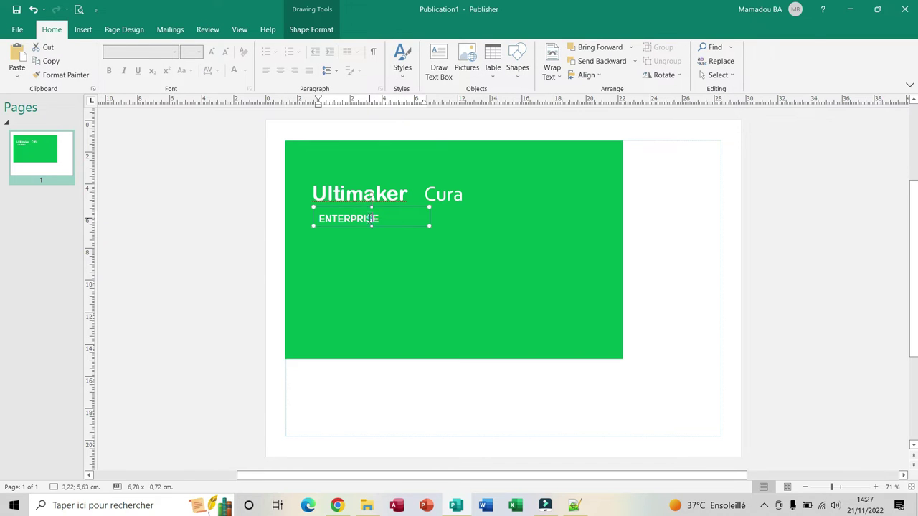
{"action": "left_click_drag", "start_coordinate": [370, 226], "coordinate": [372, 230]}
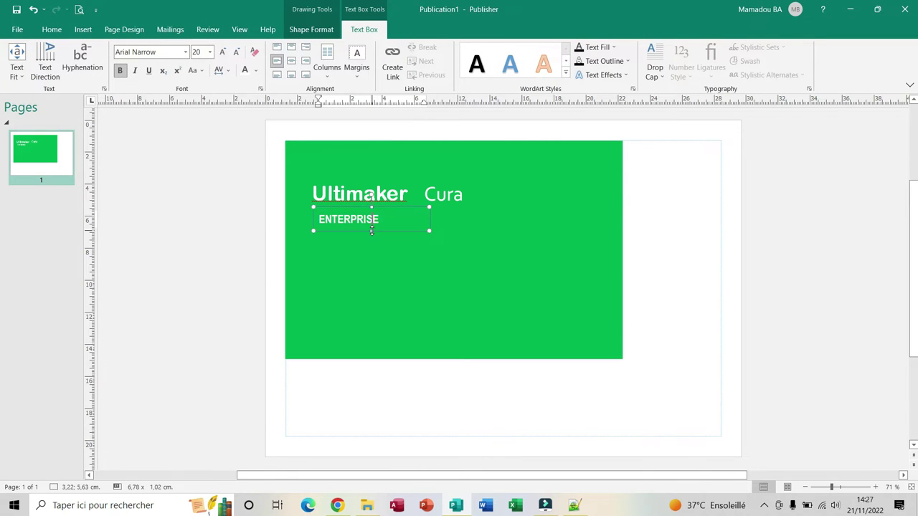
Draw a text box about 12 × 3.6 cm in the lower part of the green background, below "ENTERPRISE"
{"action": "left_click", "coordinate": [418, 272]}
{"action": "left_click", "coordinate": [438, 65]}
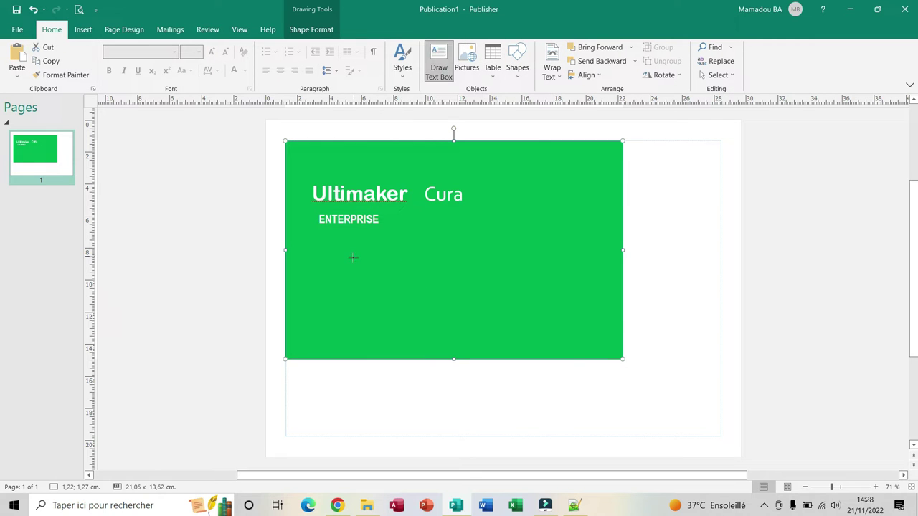
{"action": "mouse_move", "coordinate": [318, 259]}
{"action": "left_mouse_down"}
{"action": "mouse_move", "coordinate": [406, 311]}
{"action": "mouse_move", "coordinate": [515, 323]}
{"action": "left_mouse_up"}
Copy the last slogan block, from "THE WORLD'S MOST POPULAR" to "WITH THE COMMUNITY", from Notepad++ and paste it into the new Publisher text box
{"action": "left_click", "coordinate": [573, 506]}
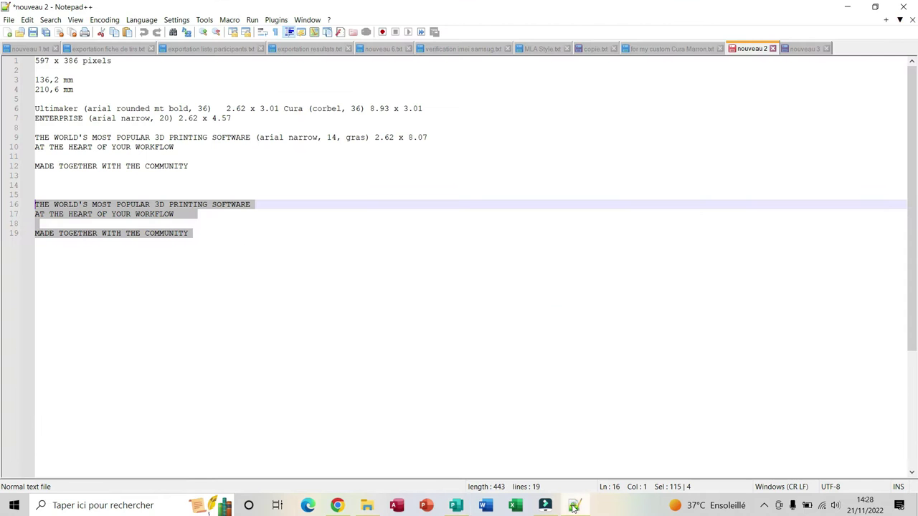
{"action": "left_click", "coordinate": [196, 233]}
{"action": "left_click_drag", "start_coordinate": [195, 233], "coordinate": [32, 205]}
{"action": "key", "text": "ctrl+c"}
{"action": "left_click", "coordinate": [456, 506]}
{"action": "key", "text": "ctrl+v"}
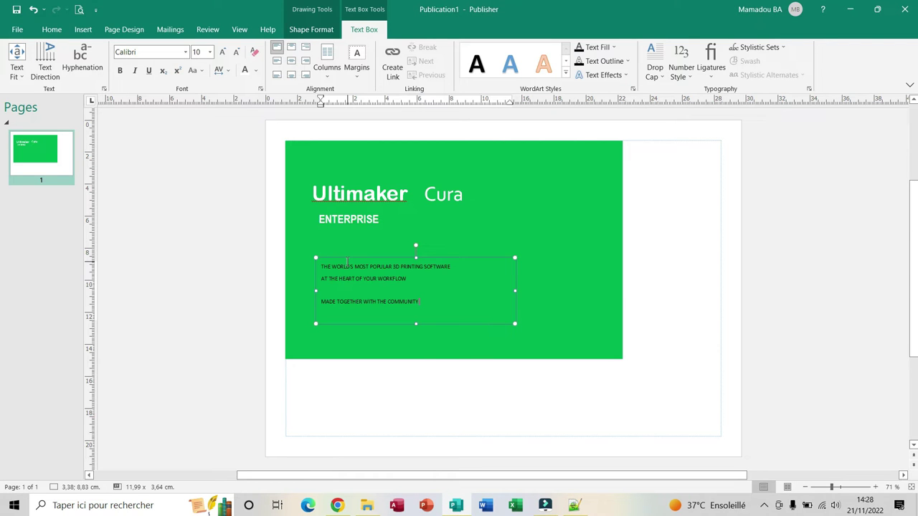
Format all the slogan lines as bold white Arial Narrow at size 14
{"action": "left_click_drag", "start_coordinate": [423, 302], "coordinate": [317, 267]}
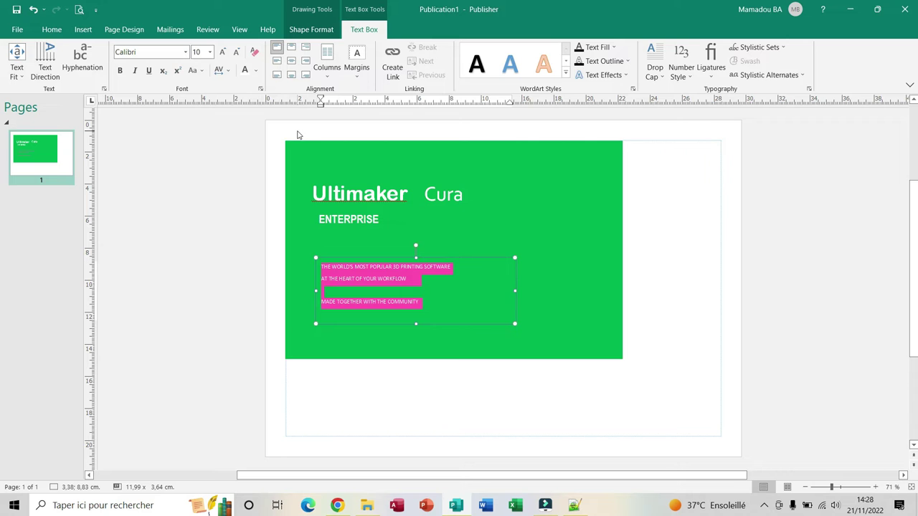
{"action": "left_click", "coordinate": [185, 52]}
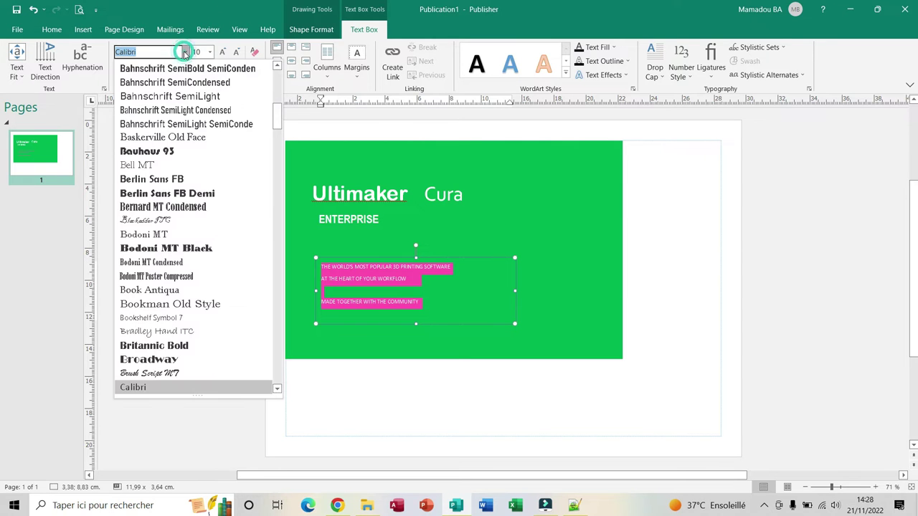
{"action": "left_click_drag", "start_coordinate": [278, 117], "coordinate": [277, 101]}
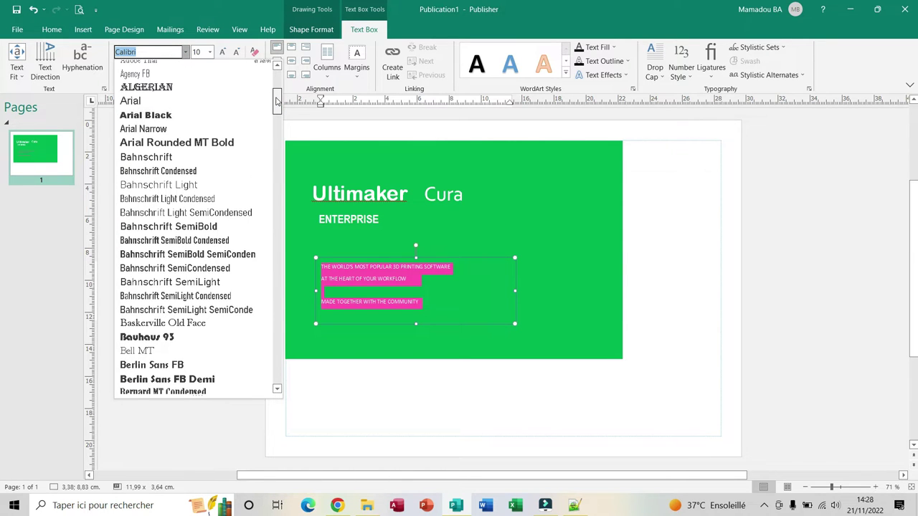
{"action": "left_click", "coordinate": [200, 130]}
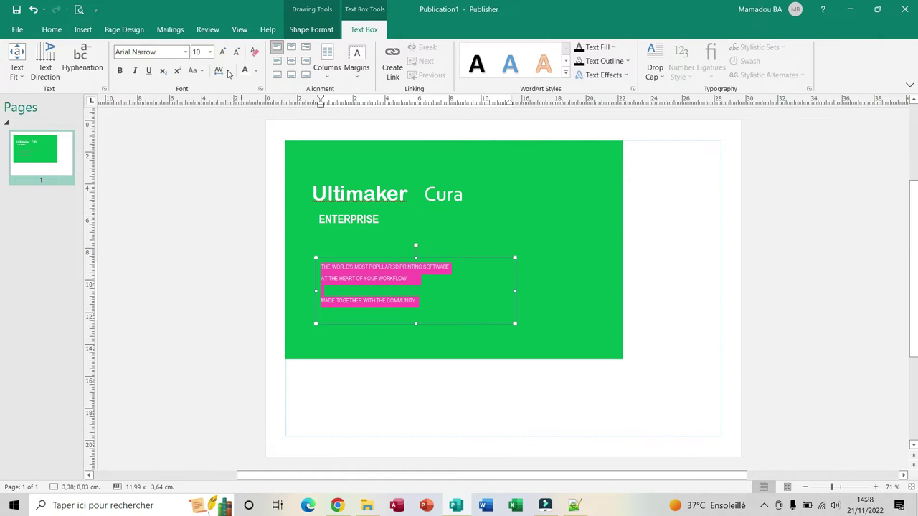
{"action": "left_click", "coordinate": [209, 52]}
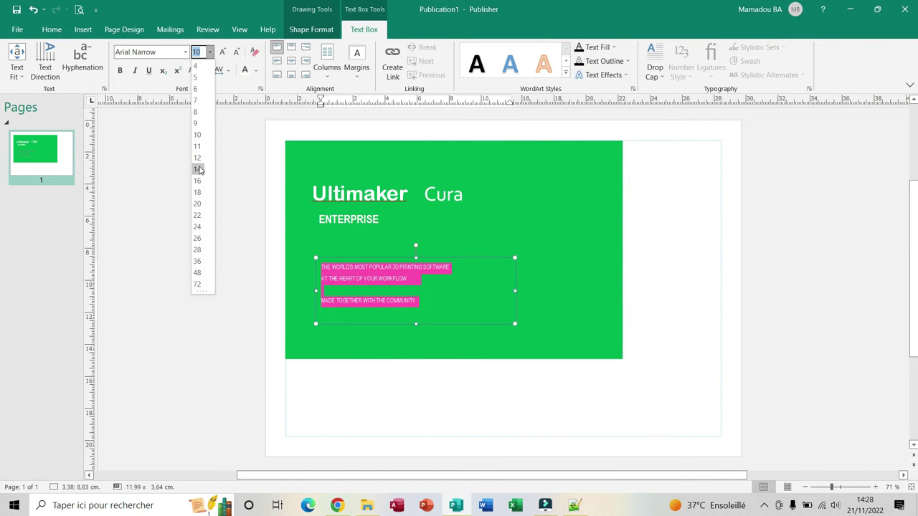
{"action": "left_click", "coordinate": [200, 170]}
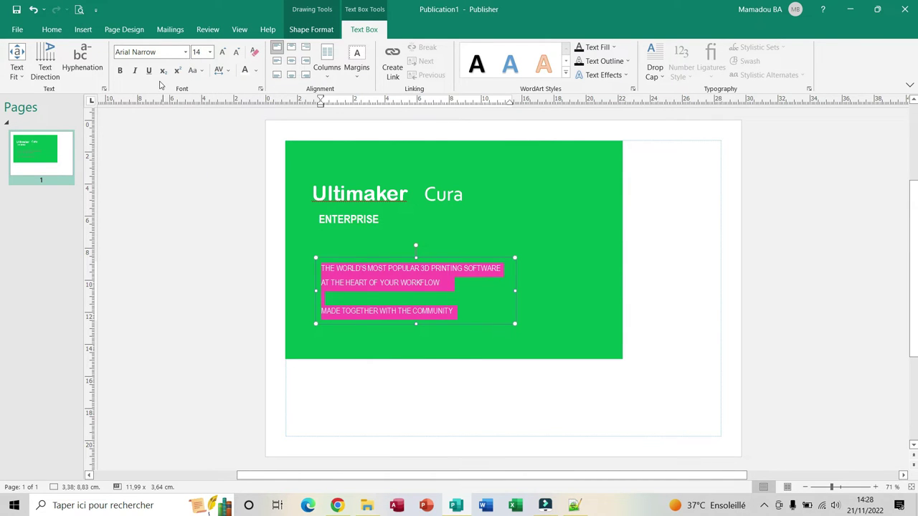
{"action": "left_click", "coordinate": [120, 71]}
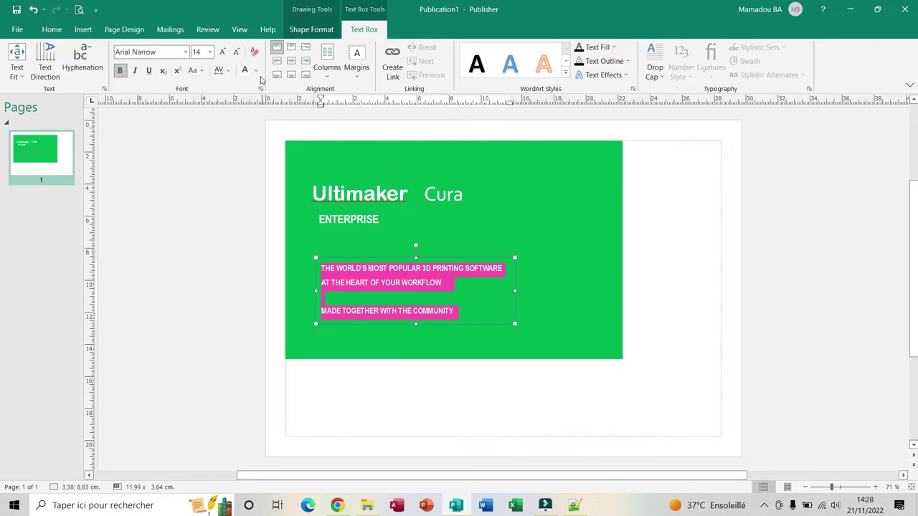
{"action": "left_click", "coordinate": [255, 70]}
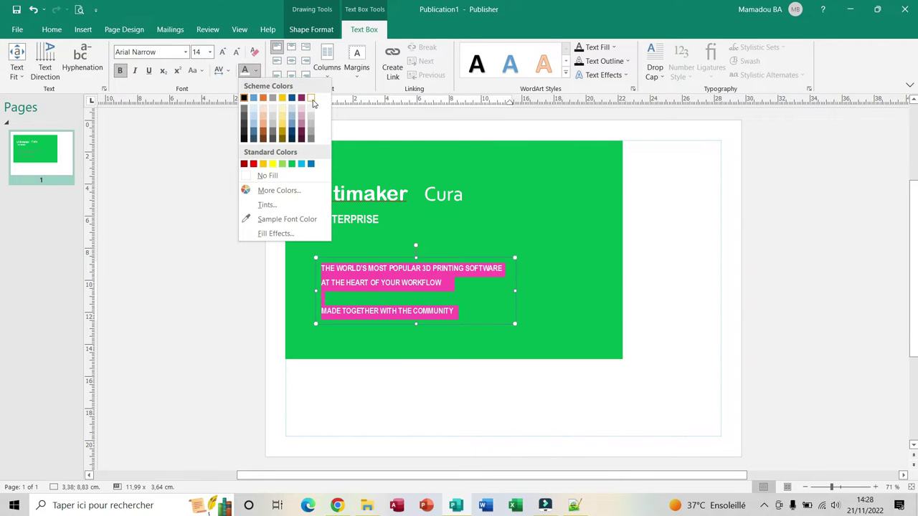
{"action": "left_click", "coordinate": [311, 98]}
{"action": "left_click", "coordinate": [529, 274]}
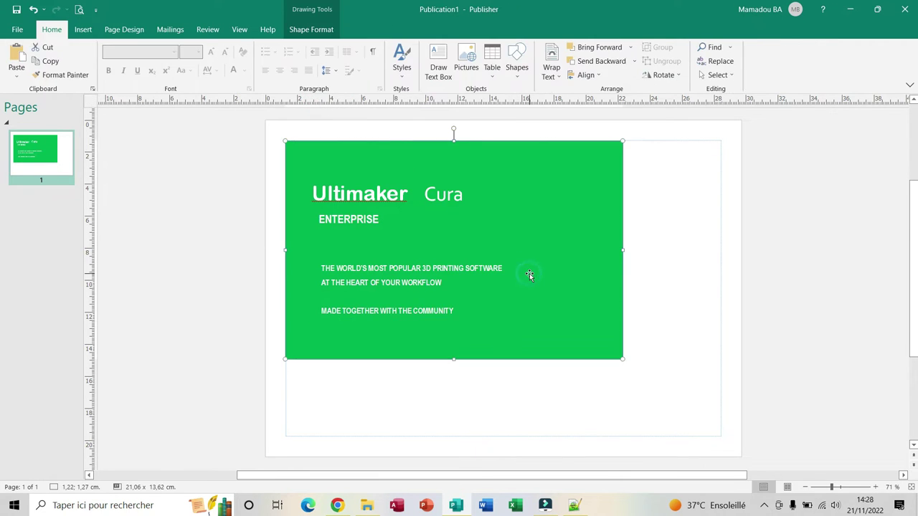
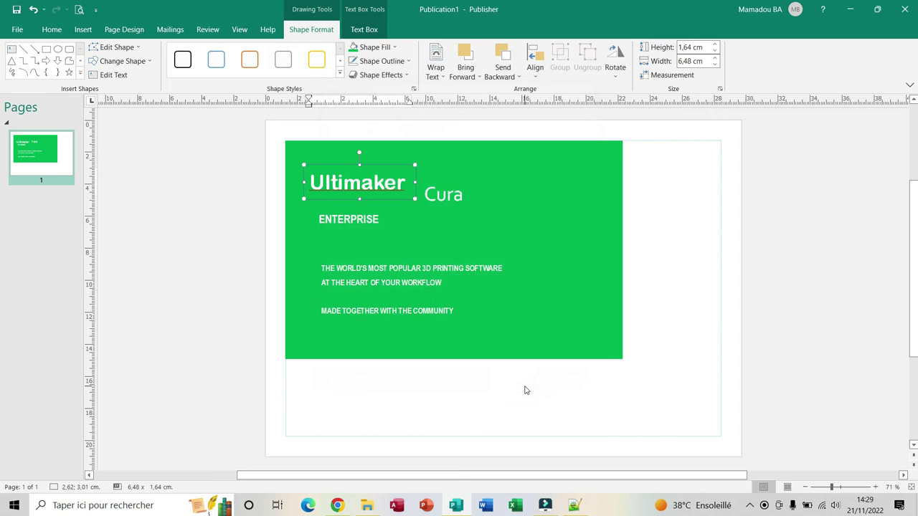
Position the "Cura" text box at 8,93 cm horizontally and 3,01 cm vertically from the page's top left corner
{"action": "left_click", "coordinate": [434, 206]}
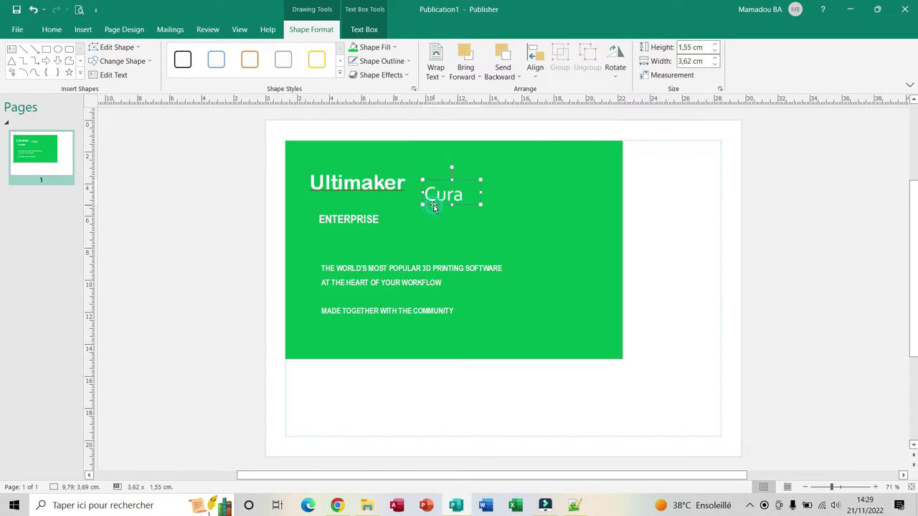
{"action": "left_click", "coordinate": [720, 89]}
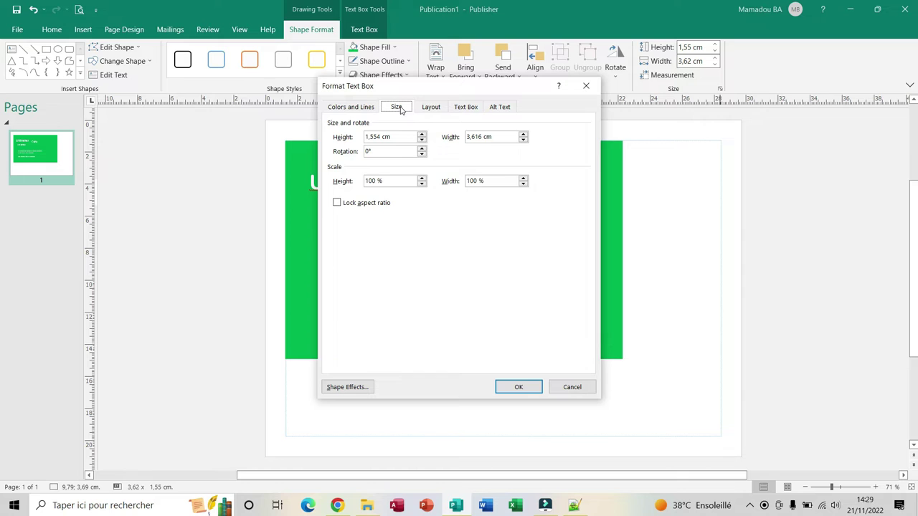
{"action": "left_click", "coordinate": [430, 107]}
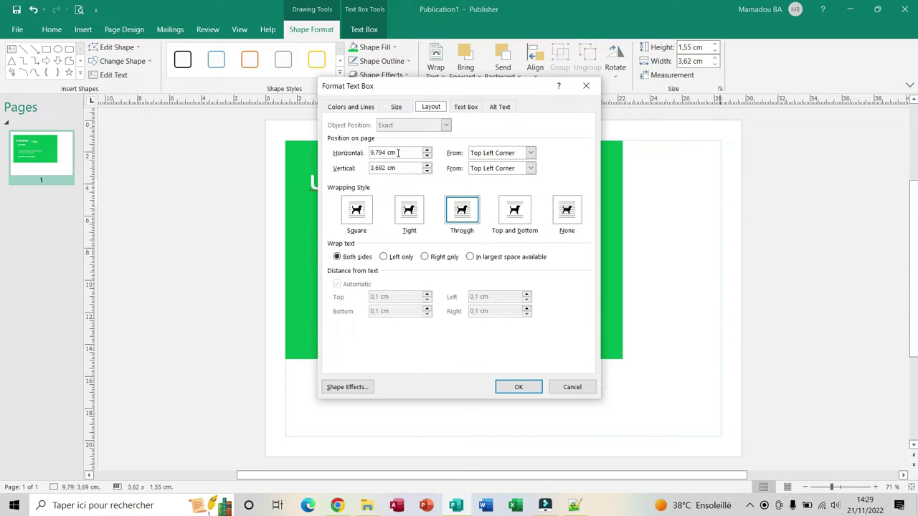
{"action": "triple_click", "coordinate": [397, 153]}
{"action": "type", "text": "8"}
{"action": "key", "text": "Tab"}
{"action": "type", "text": "3"}
{"action": "left_click", "coordinate": [521, 386]}
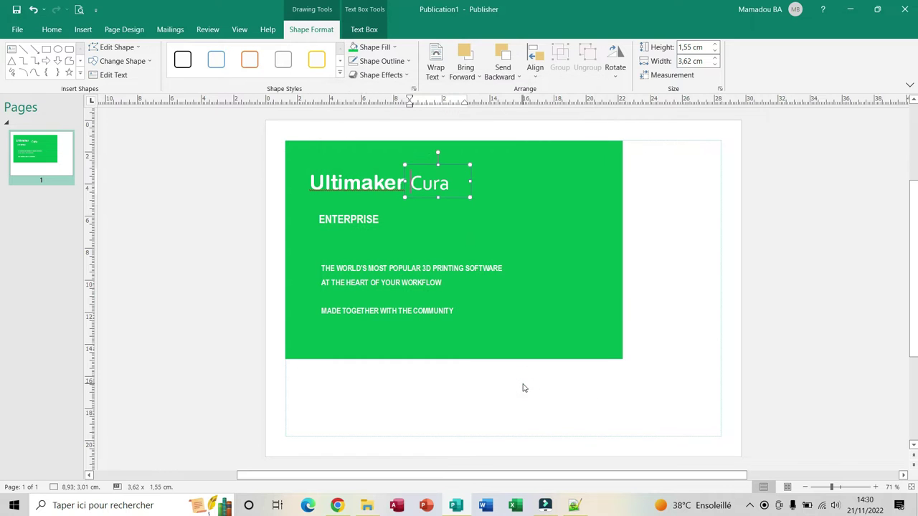
Position the "ENTERPRISE" text box at 2,62 cm horizontally and 4,57 cm vertically from the page's top left corner
{"action": "left_click", "coordinate": [337, 228]}
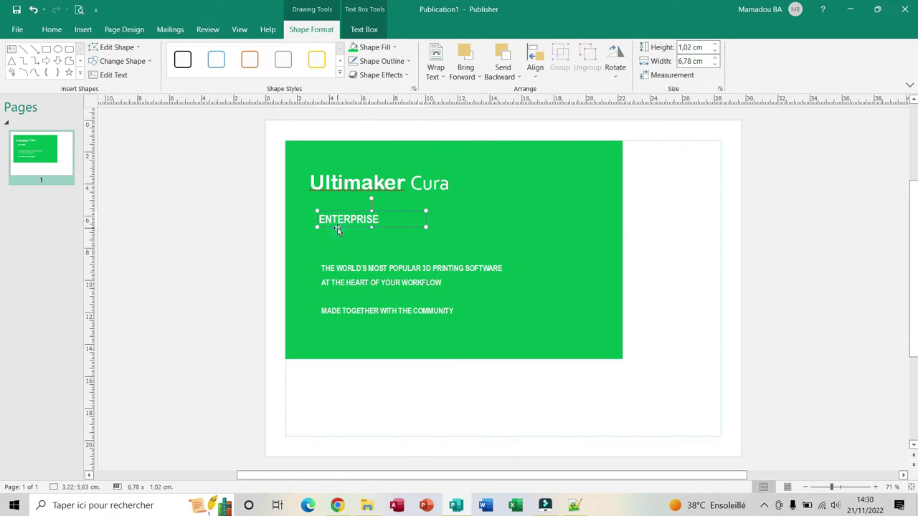
{"action": "left_click", "coordinate": [720, 88]}
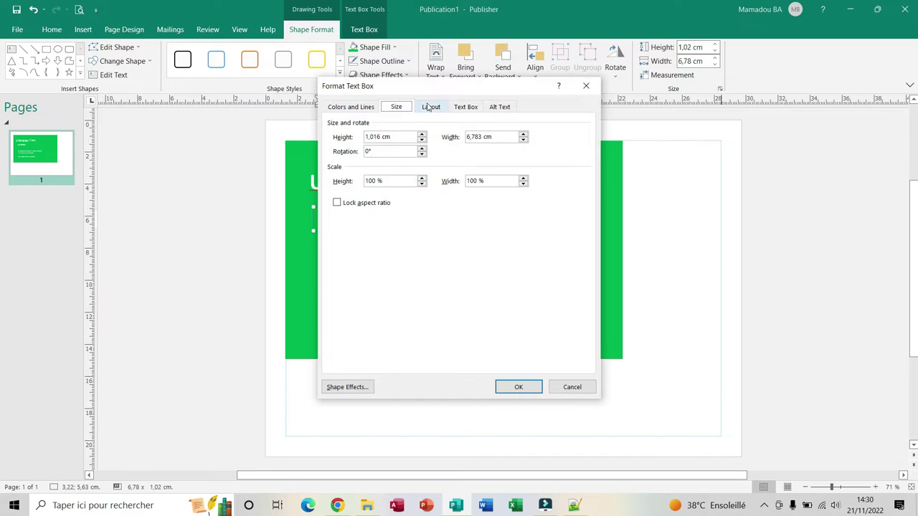
{"action": "left_click", "coordinate": [431, 107]}
{"action": "left_click_drag", "start_coordinate": [406, 152], "coordinate": [354, 156]}
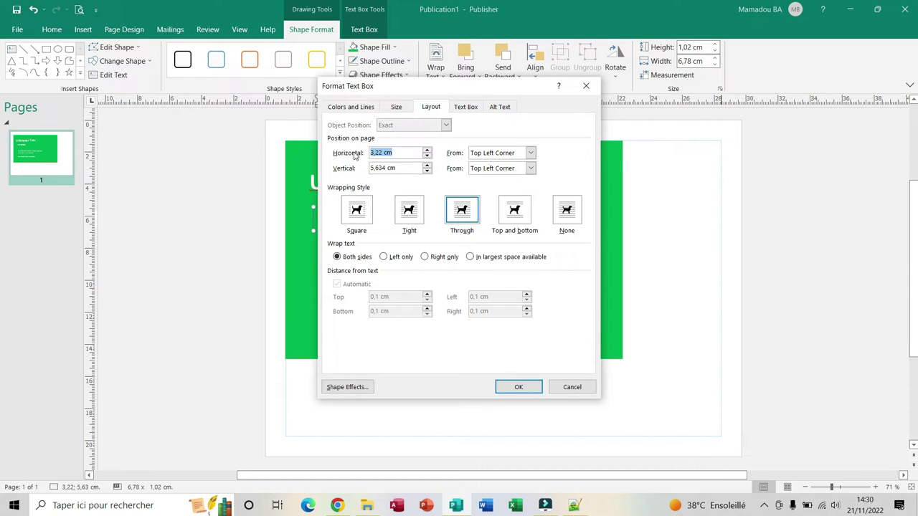
{"action": "type", "text": "2,62"}
{"action": "left_click_drag", "start_coordinate": [398, 167], "coordinate": [349, 169]}
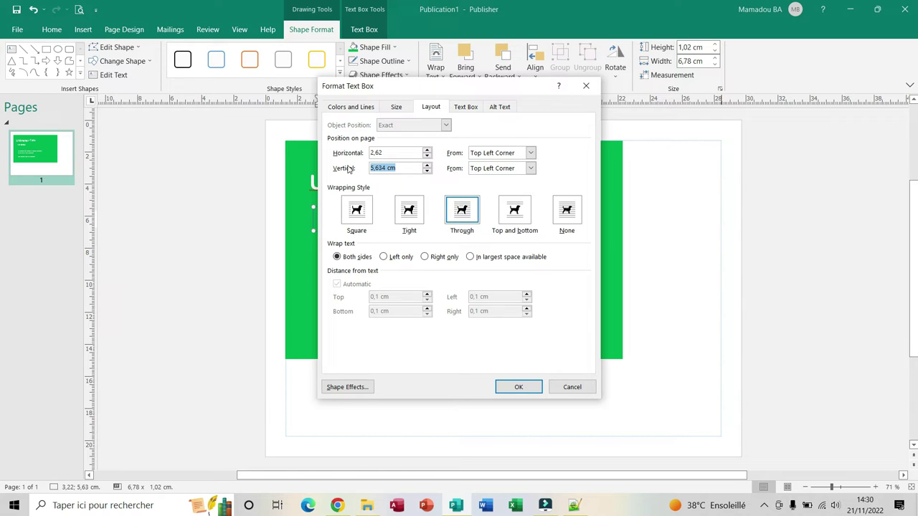
{"action": "type", "text": "4,57"}
{"action": "left_click", "coordinate": [522, 388]}
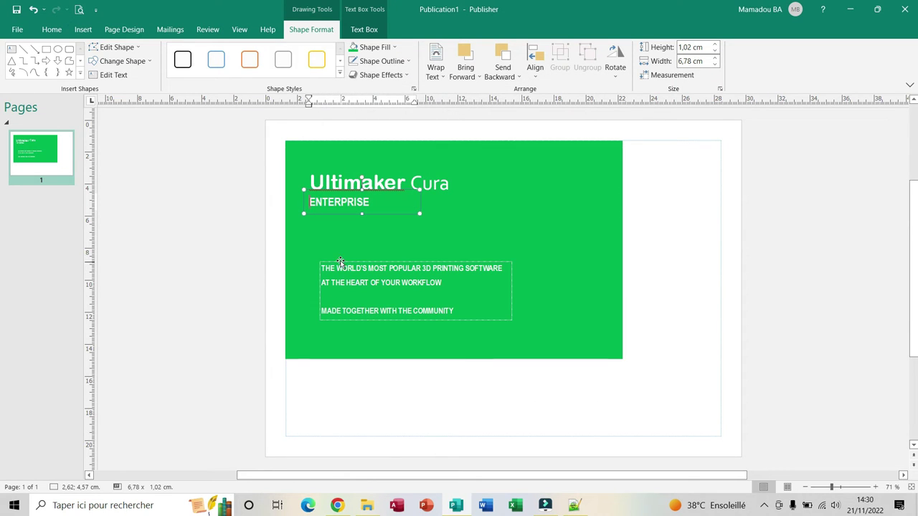
Position the slogan text box at 2,62 cm horizontally and 8,07 cm vertically from the page's top left corner
{"action": "left_click", "coordinate": [340, 260]}
{"action": "left_click", "coordinate": [719, 89]}
{"action": "left_click", "coordinate": [430, 107]}
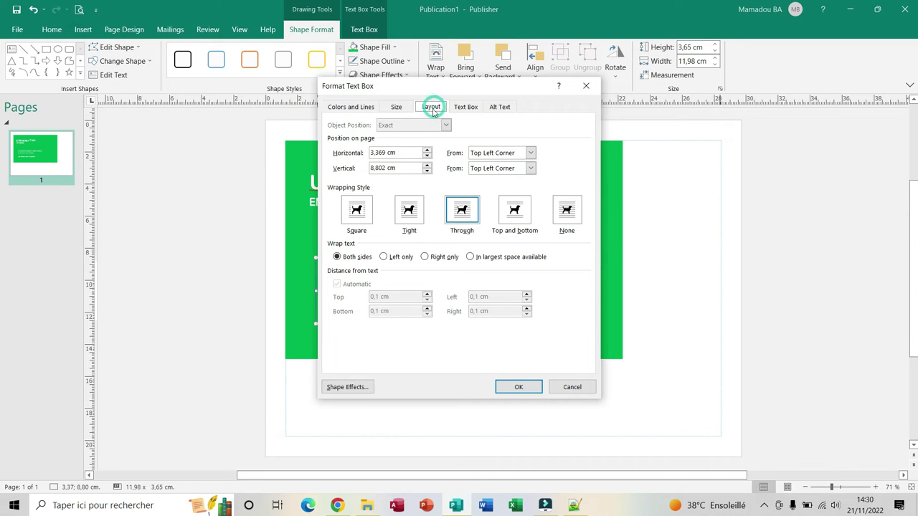
{"action": "left_click_drag", "start_coordinate": [405, 152], "coordinate": [372, 153]}
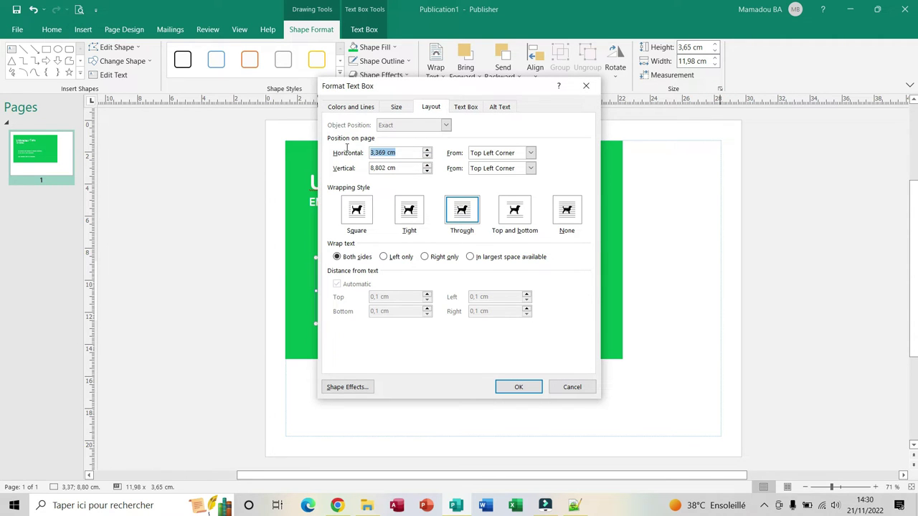
{"action": "type", "text": "2,62"}
{"action": "left_click_drag", "start_coordinate": [403, 168], "coordinate": [367, 169]}
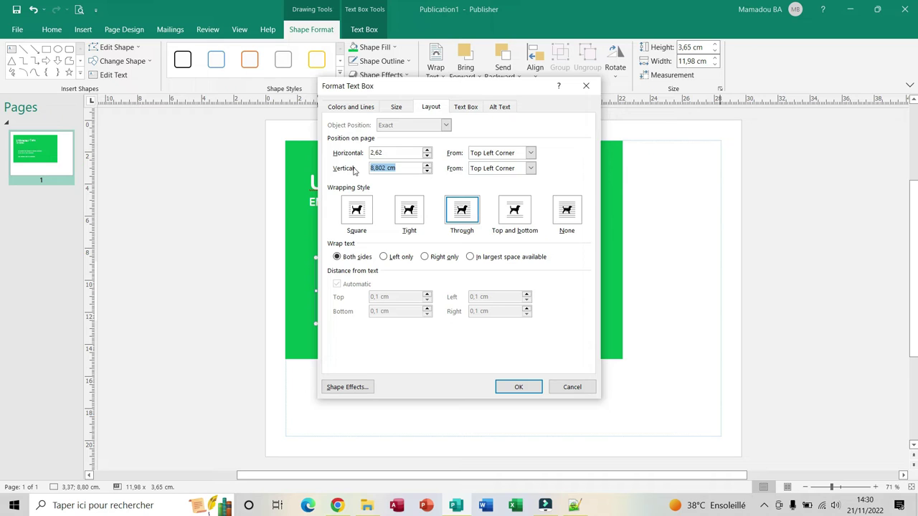
{"action": "type", "text": "8,07"}
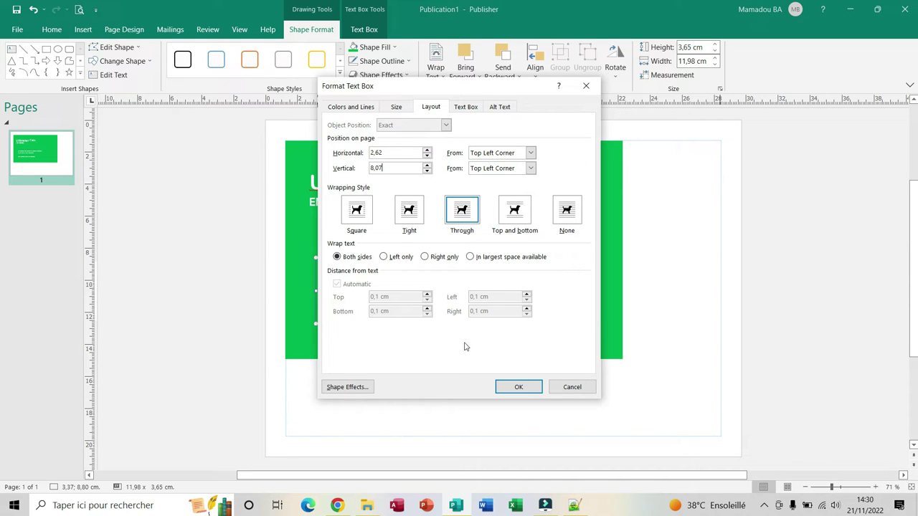
{"action": "left_click", "coordinate": [509, 387]}
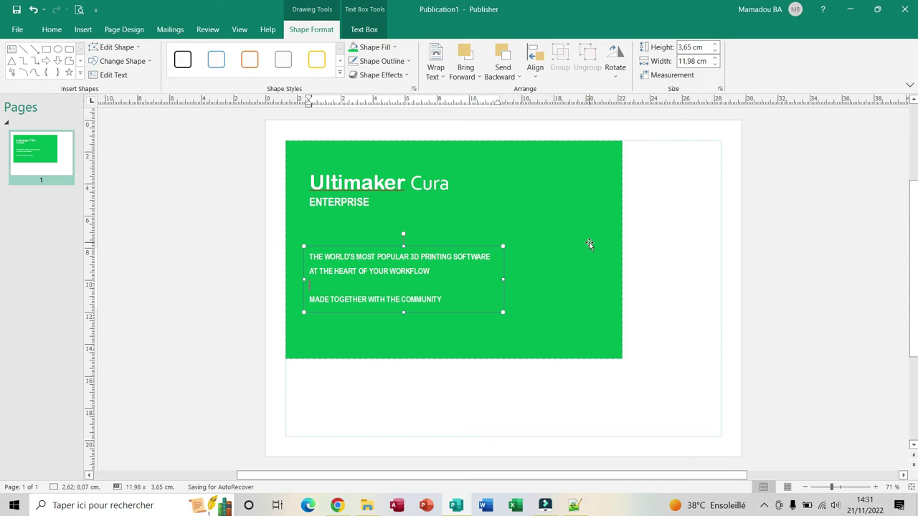
Copy the logoNeige_new image from the "my logo" folder in File Explorer and paste it onto the Publisher page
{"action": "left_click", "coordinate": [364, 508]}
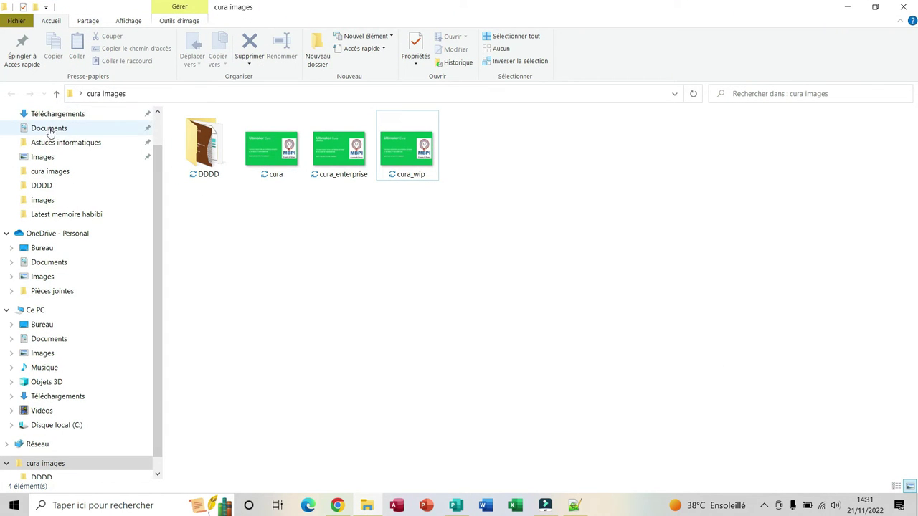
{"action": "left_click", "coordinate": [55, 219]}
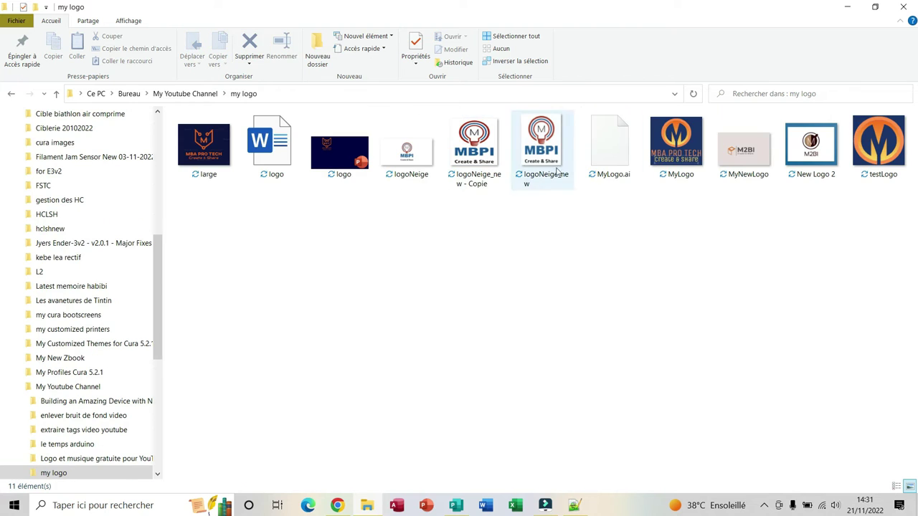
{"action": "left_click", "coordinate": [539, 146]}
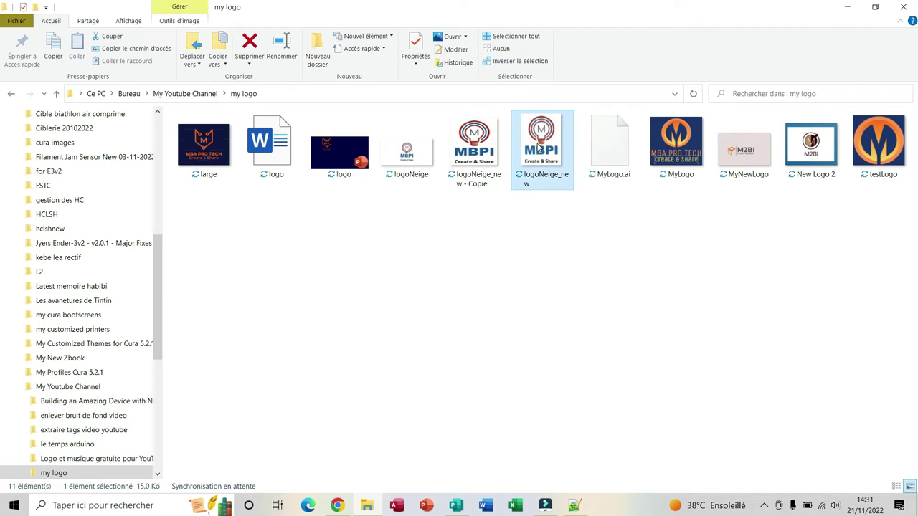
{"action": "right_click", "coordinate": [539, 146]}
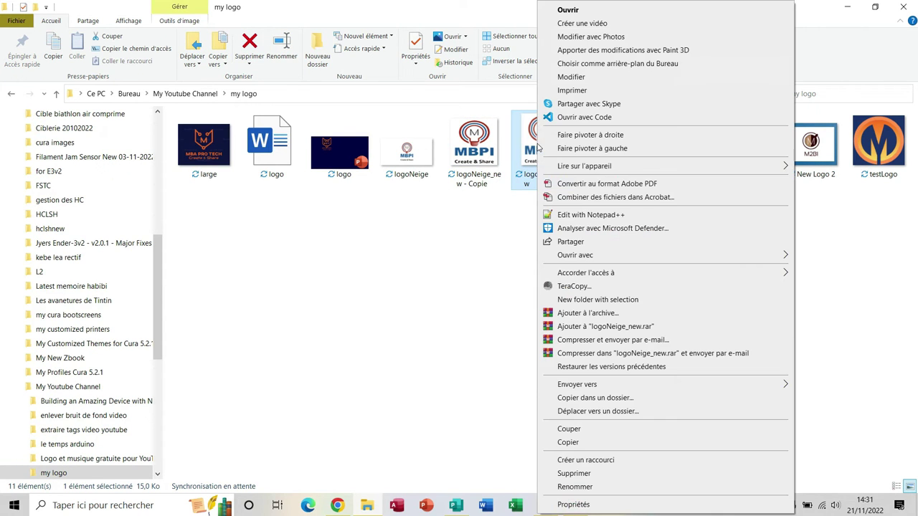
{"action": "left_click", "coordinate": [568, 442]}
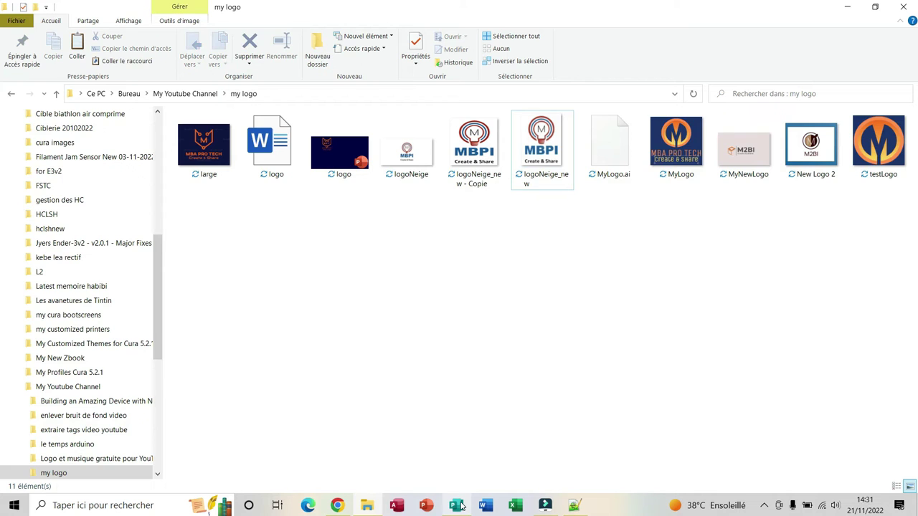
{"action": "left_click", "coordinate": [459, 506]}
{"action": "right_click", "coordinate": [562, 225]}
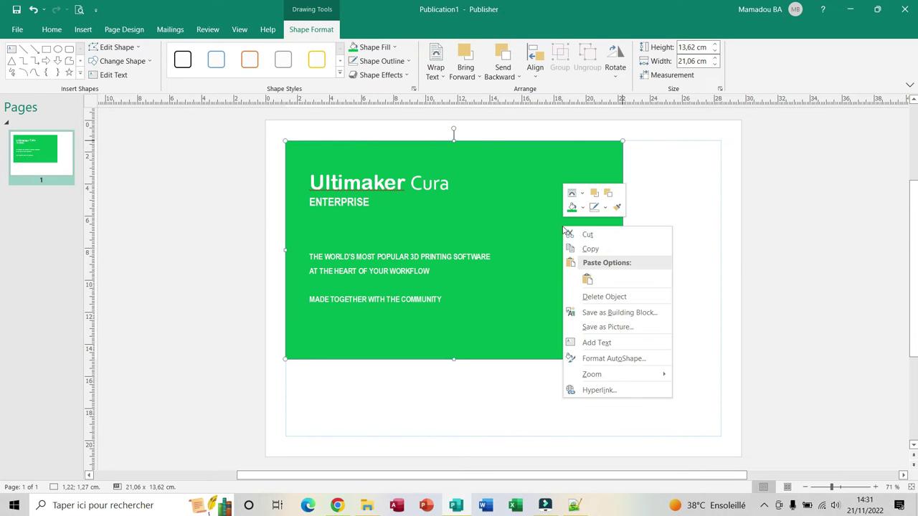
{"action": "left_click", "coordinate": [587, 279]}
Place the MBPI logo beside the slogan on the green background and enlarge it to about 6 × 8.7 cm
{"action": "left_click_drag", "start_coordinate": [502, 278], "coordinate": [557, 227]}
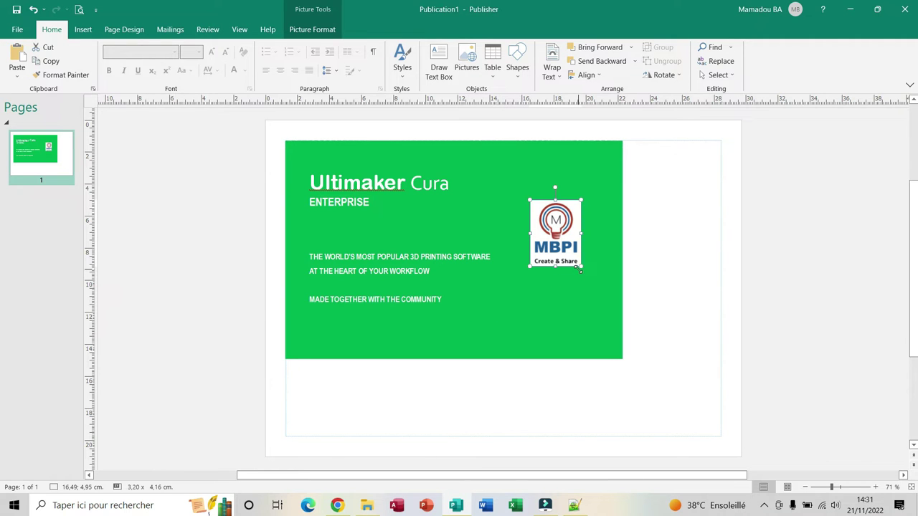
{"action": "left_click_drag", "start_coordinate": [583, 268], "coordinate": [611, 305]}
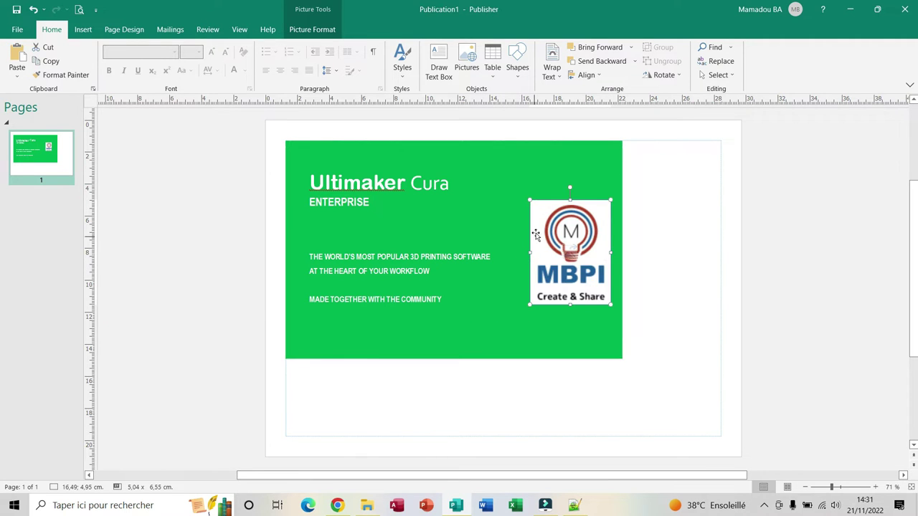
{"action": "left_click_drag", "start_coordinate": [531, 204], "coordinate": [514, 165]}
{"action": "left_click_drag", "start_coordinate": [551, 262], "coordinate": [555, 277]}
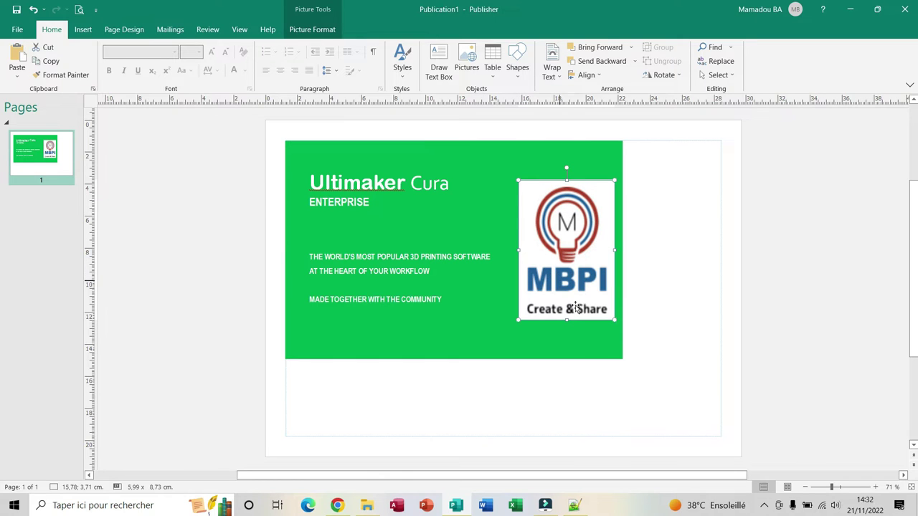
{"action": "left_click", "coordinate": [645, 346]}
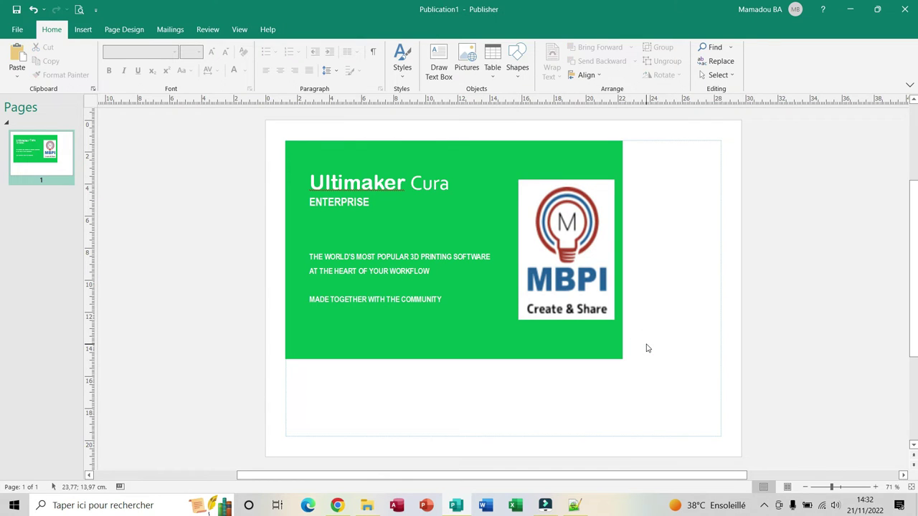